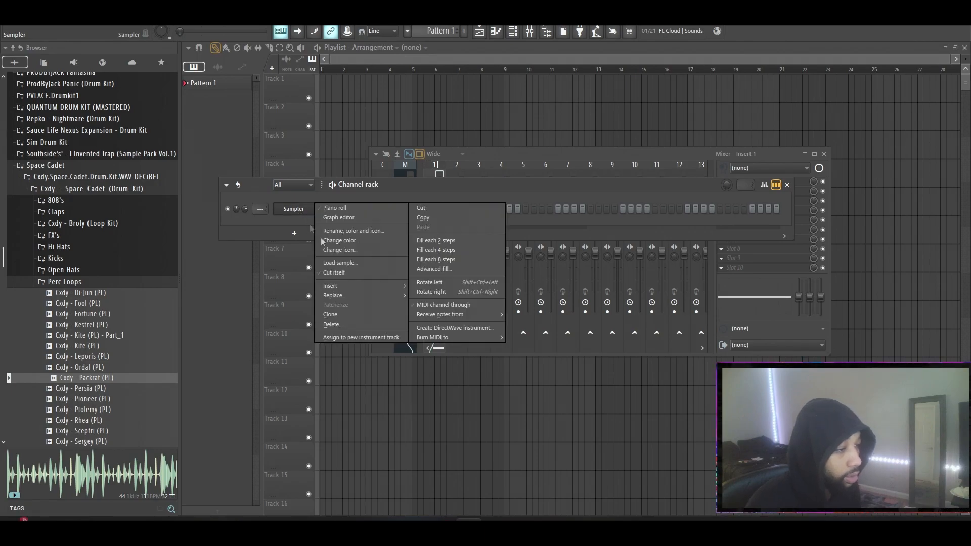
Replace the Sampler channel's instrument with Sakura and open its presets library
mouse_move(351, 296)
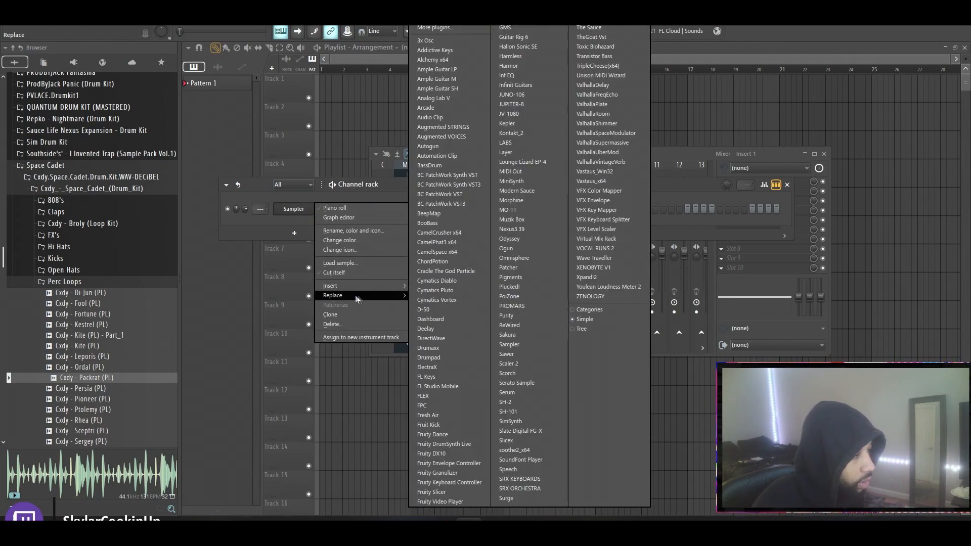
left_click(508, 334)
left_click(413, 183)
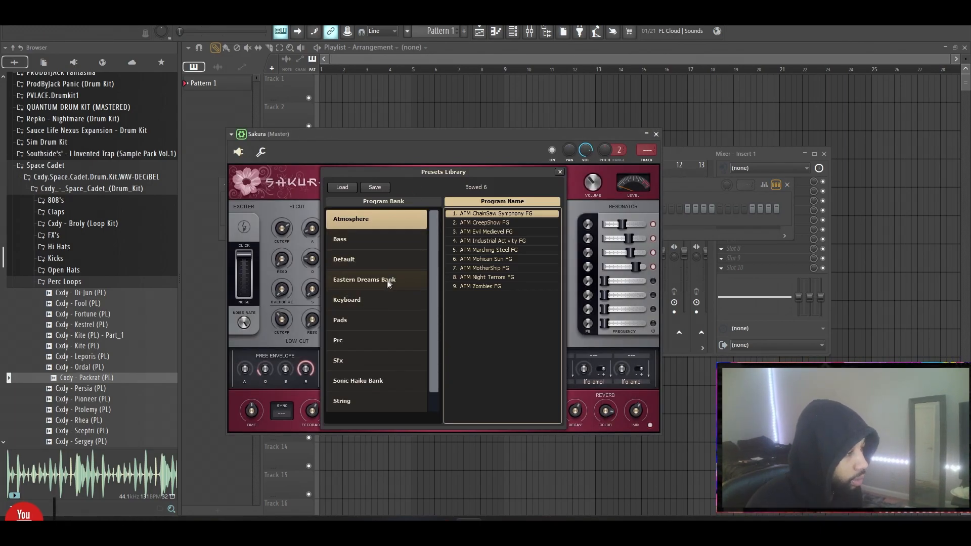
Load the KEY Seduce Her DS preset from Sakura's Eastern Dreams Bank and shift the plugin window slightly
left_click(344, 280)
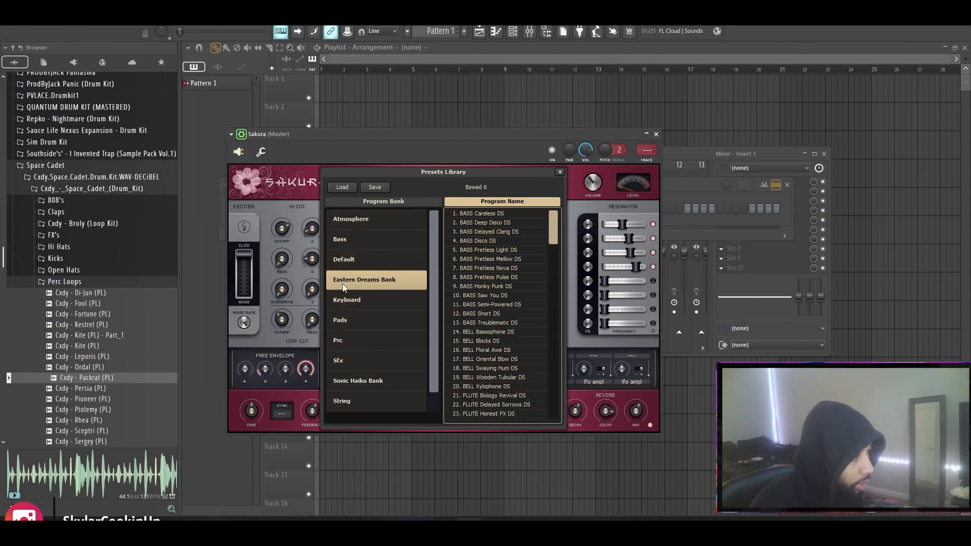
scroll(480, 314, "down", 1)
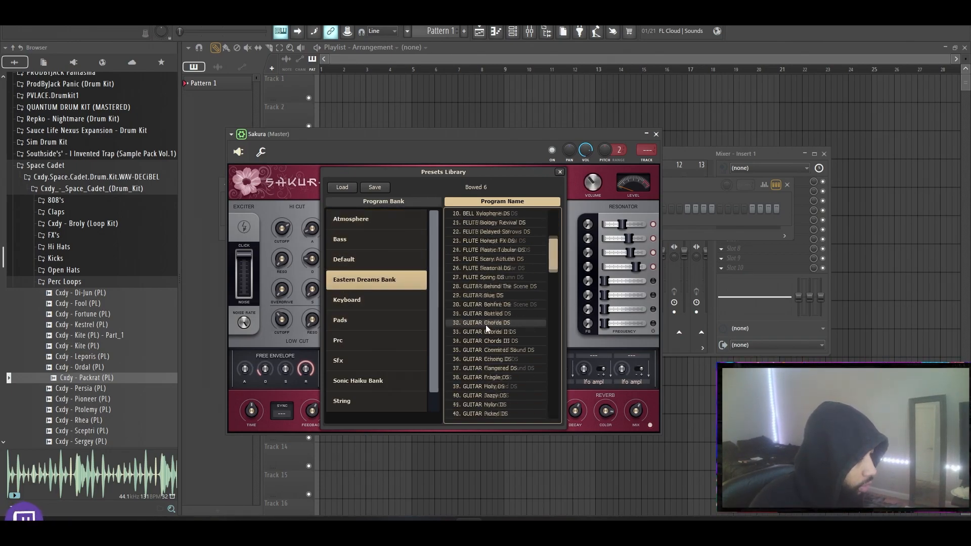
scroll(482, 323, "down", 17)
left_click(480, 324)
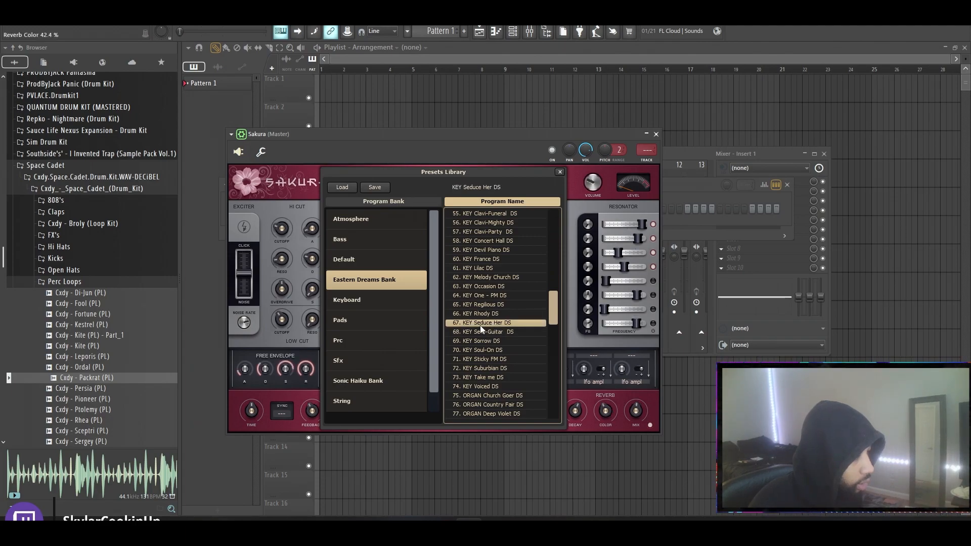
left_click_drag(417, 135, 426, 132)
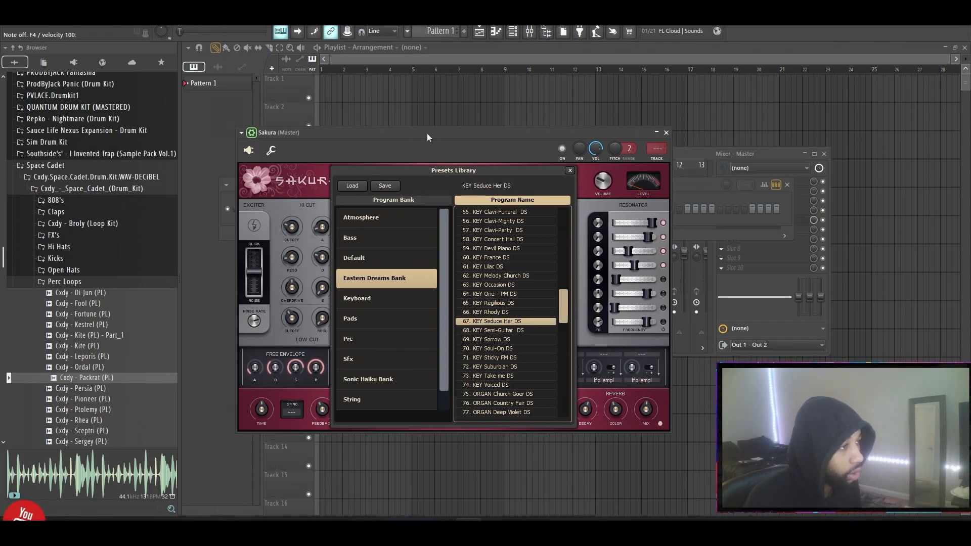
Open the piano roll for the Sakura channel
left_click(686, 155)
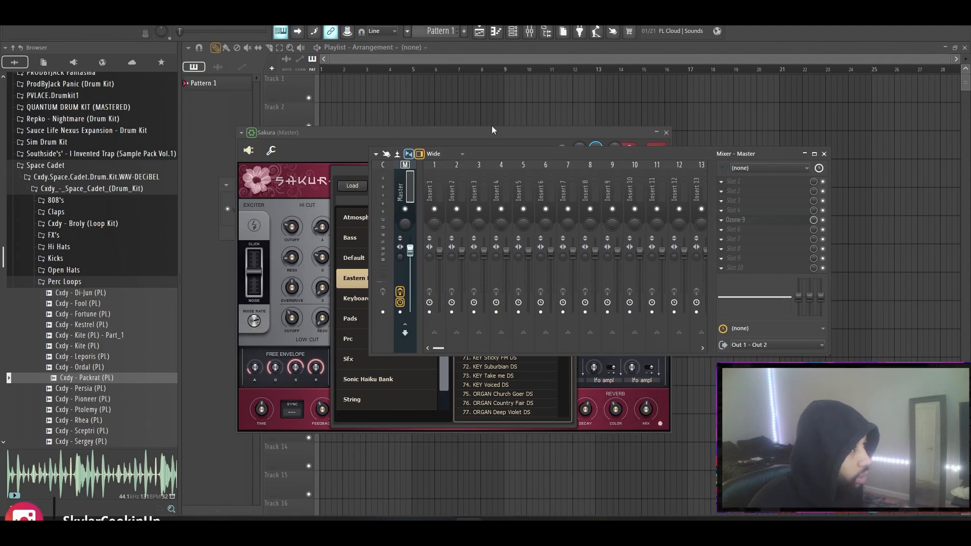
left_click(512, 31)
key("F7")
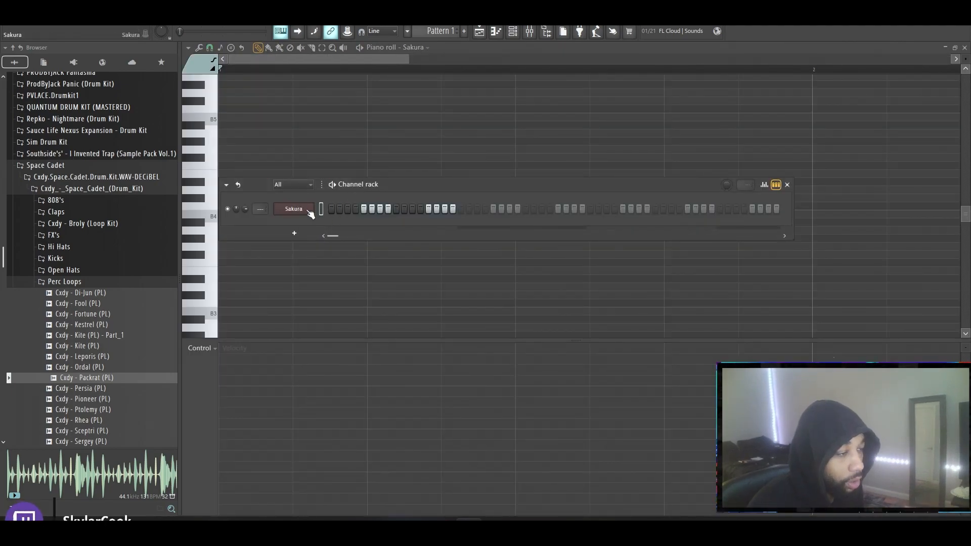
right_click(310, 210)
left_click(344, 211)
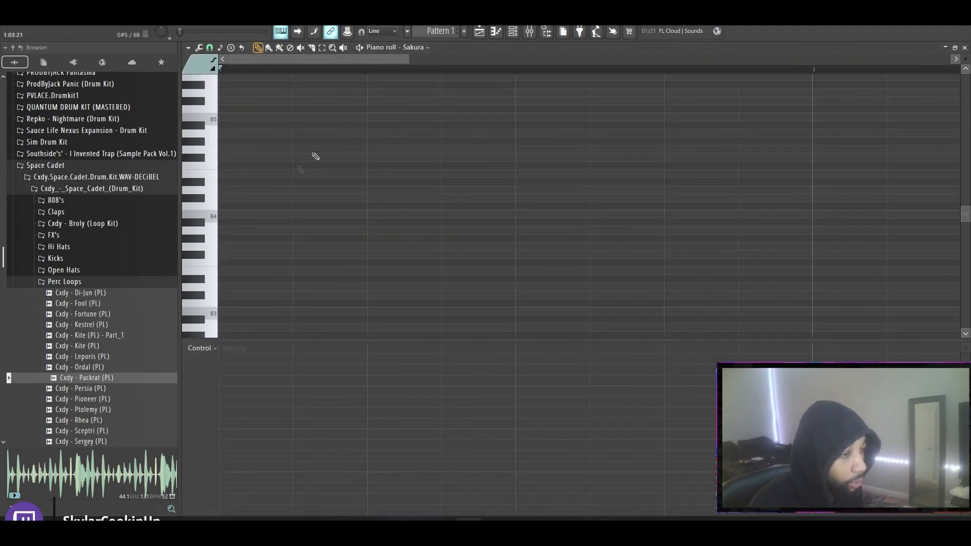
Set the root note of the piano roll's scale highlighting to F
left_click(188, 48)
left_click(187, 48)
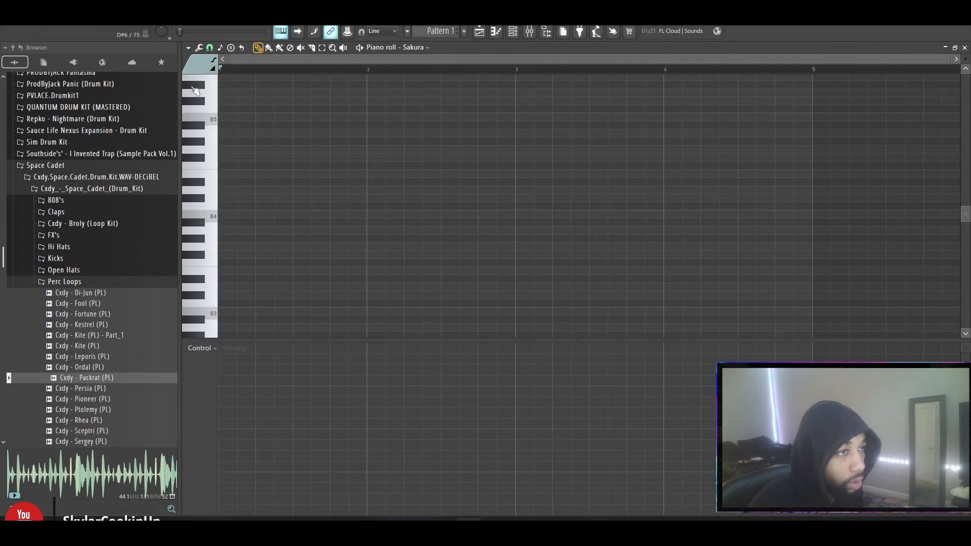
left_click(188, 47)
mouse_move(186, 59)
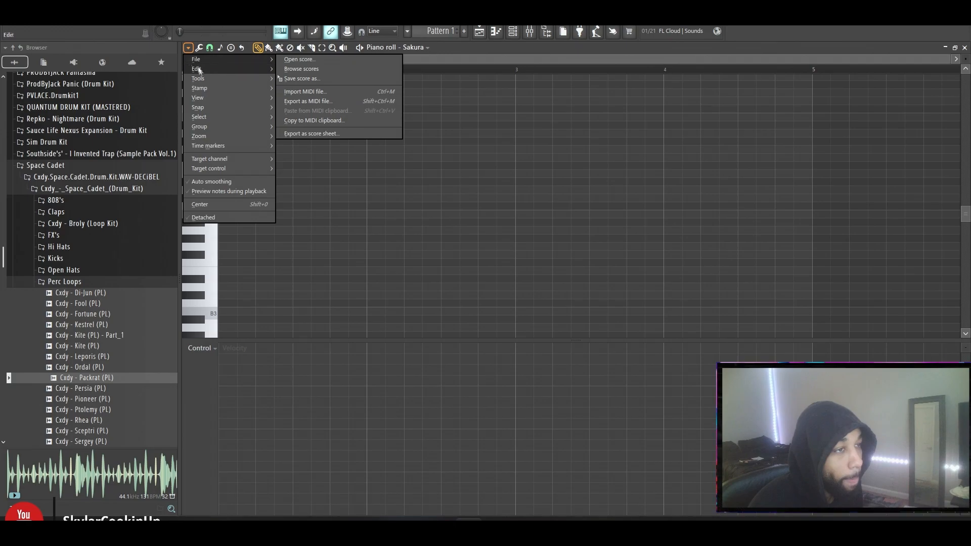
mouse_move(211, 98)
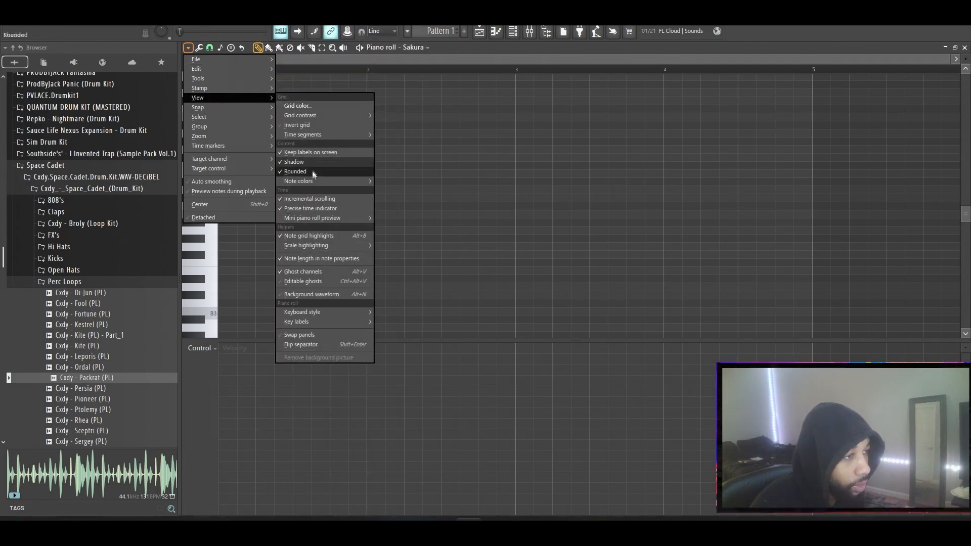
mouse_move(321, 246)
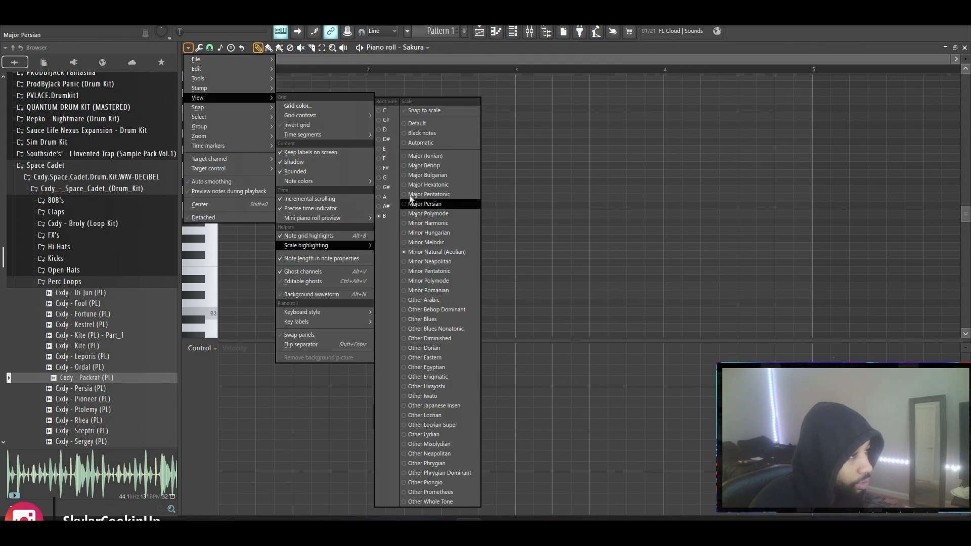
left_click(389, 160)
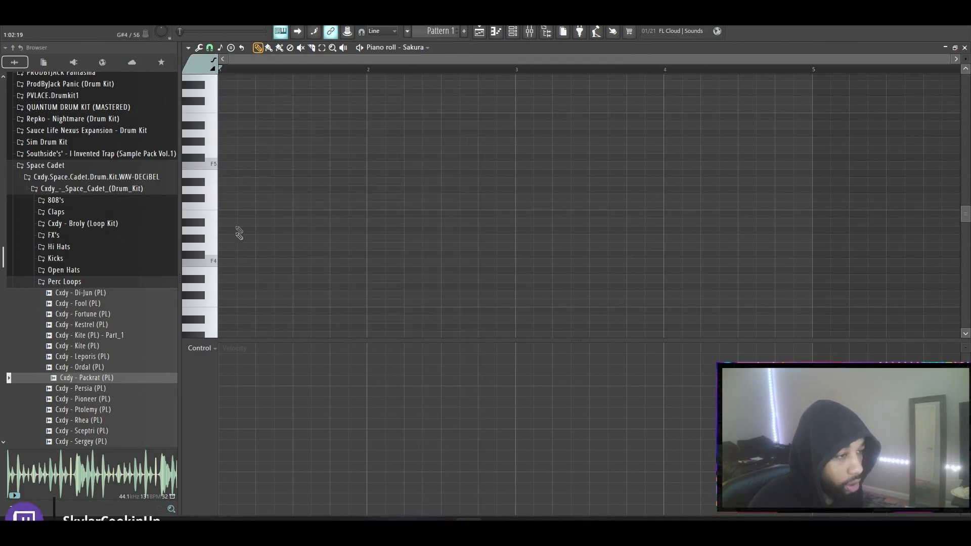
Place a one-bar chord of F5, G#5 and C6 at the start of bar 1 and play it back
scroll(240, 192, "up", 1)
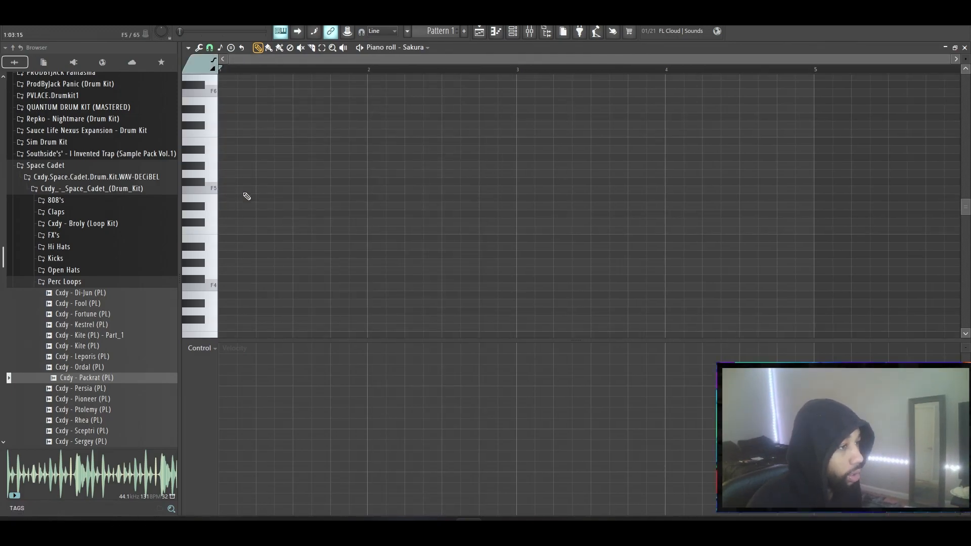
left_click(238, 191)
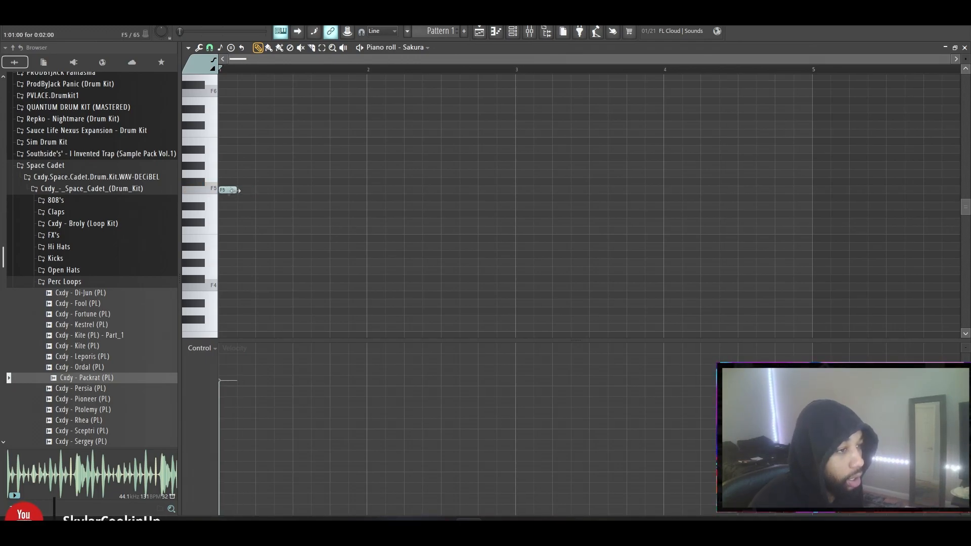
left_click_drag(238, 189, 359, 198)
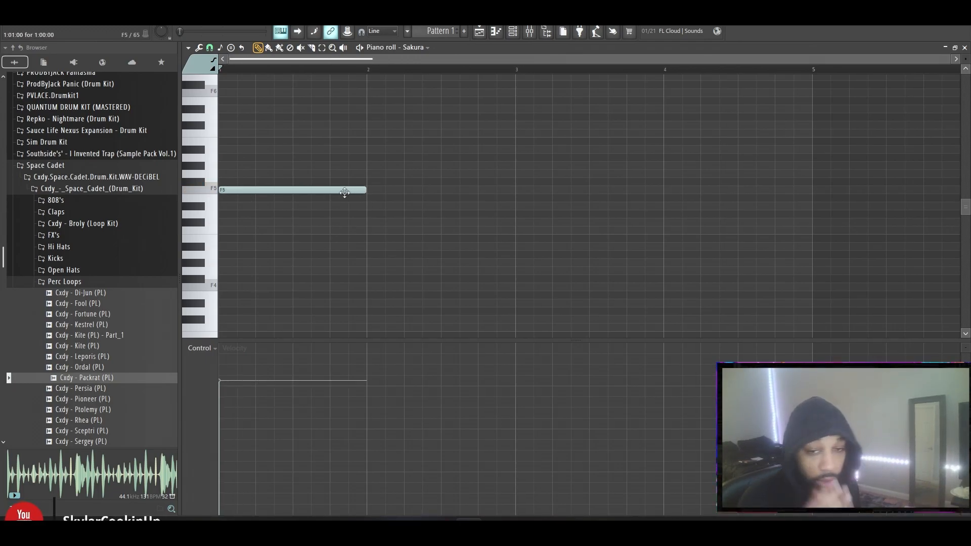
right_click(236, 192)
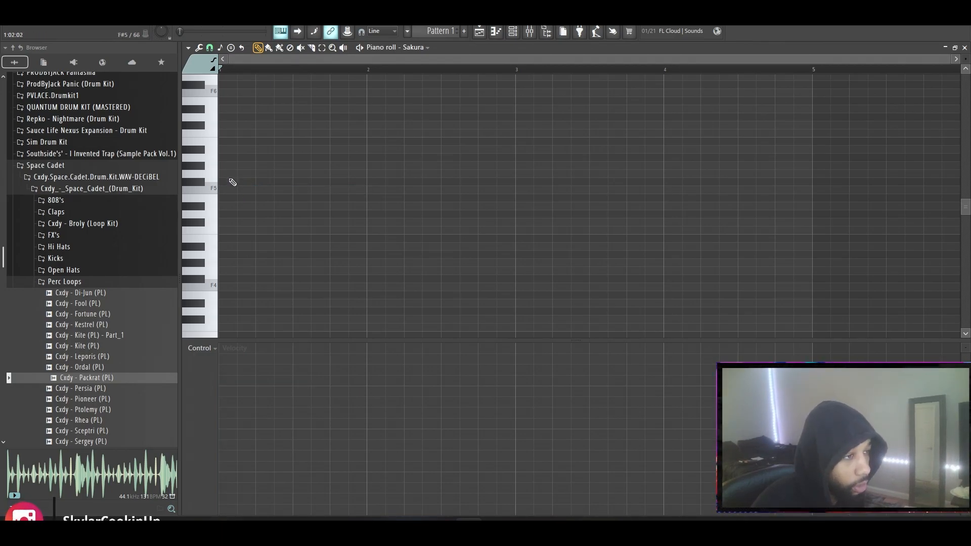
scroll(232, 190, "up", 1)
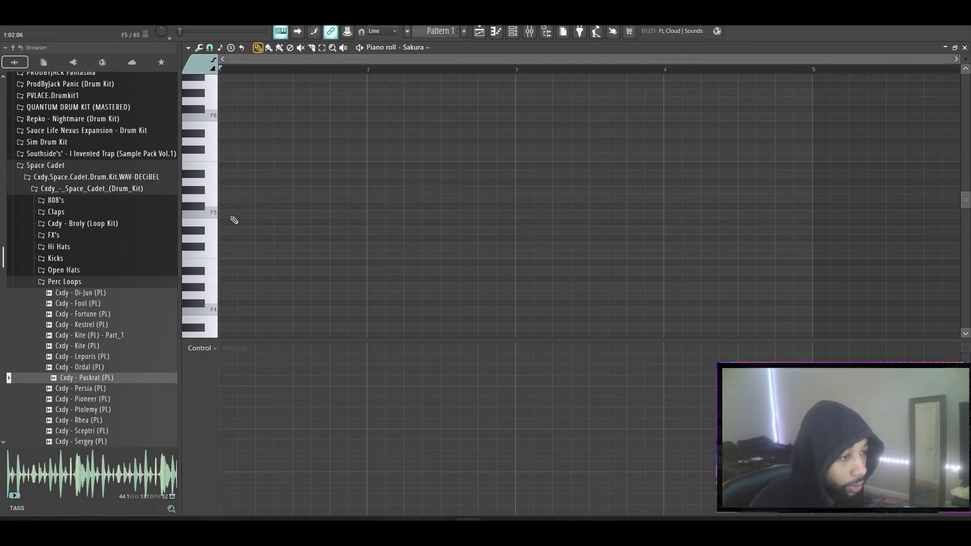
left_click(232, 218)
left_click(231, 190)
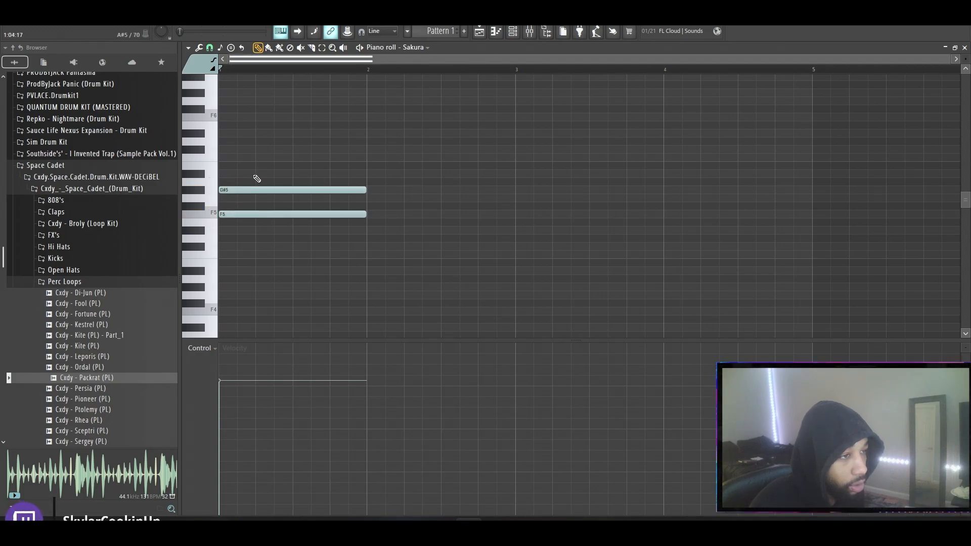
left_click(233, 157)
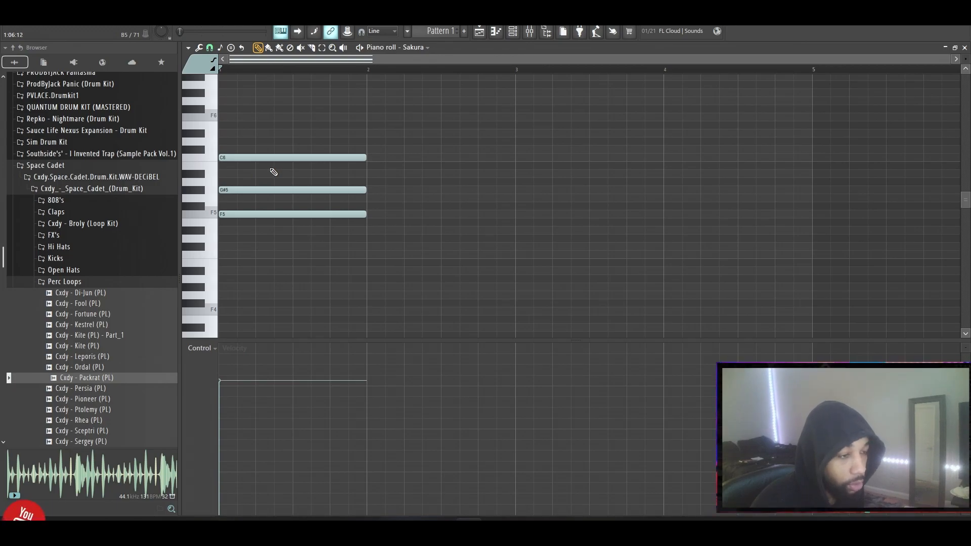
key("space")
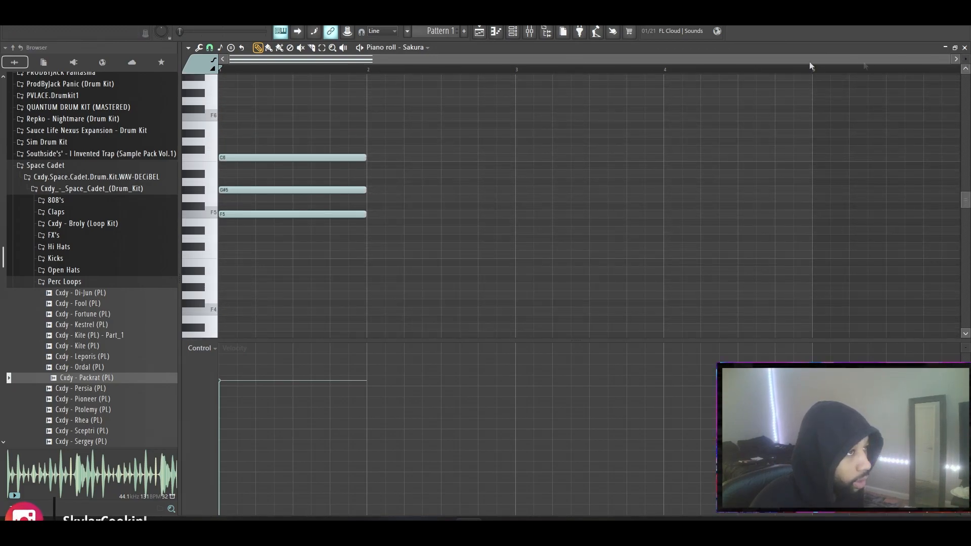
Shorten all three notes of the F5, G#5 and C6 chord to three beats and play it back
left_click_drag(326, 129, 299, 235)
left_click_drag(361, 213, 326, 220)
left_click(348, 223)
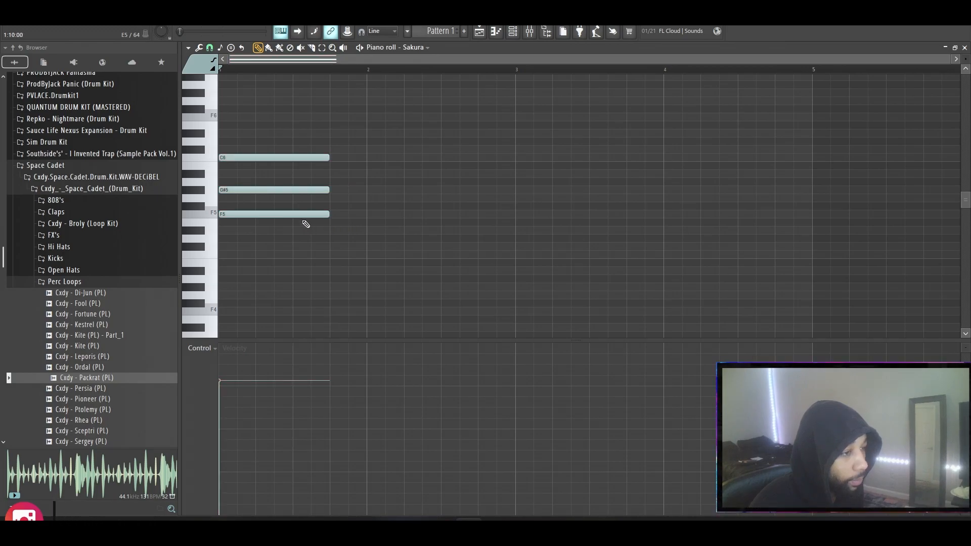
key("space")
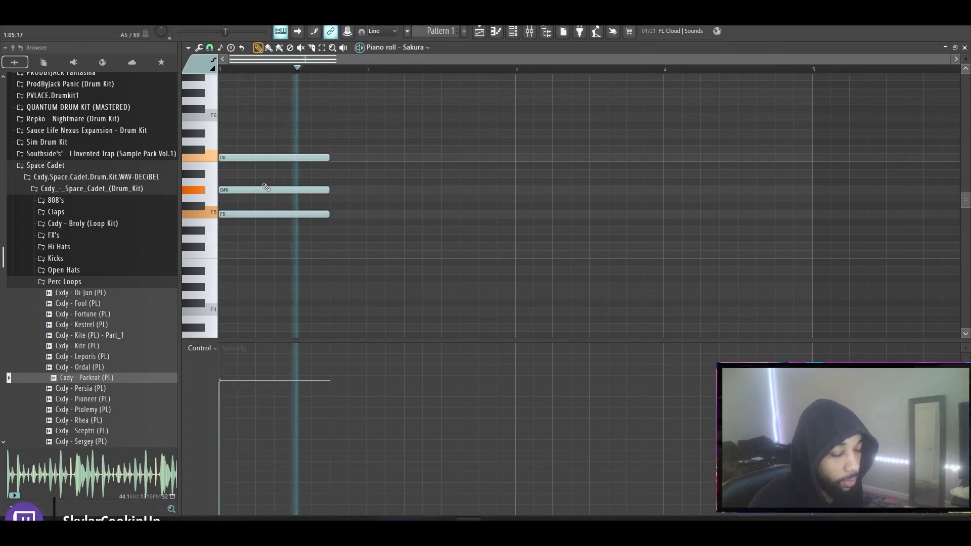
key("space")
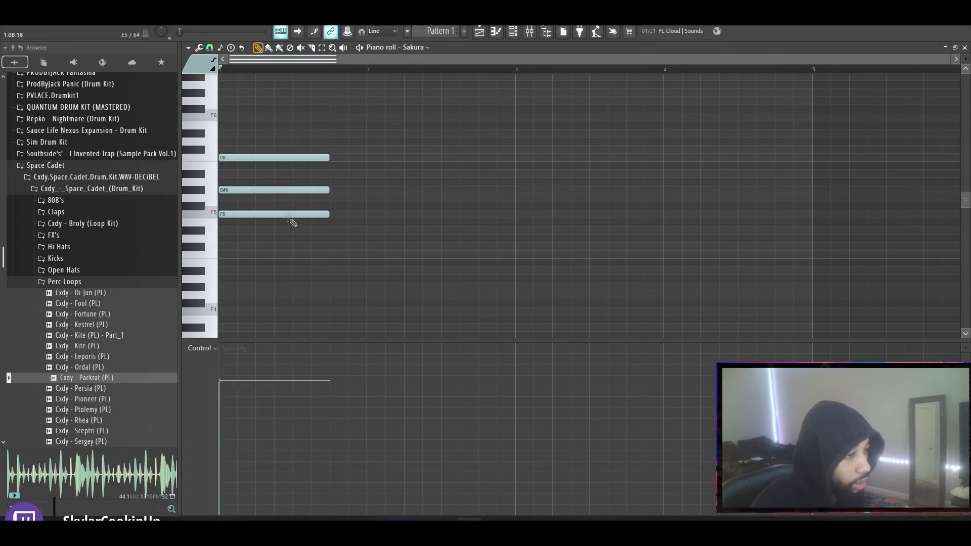
left_click(331, 254)
right_click(334, 255)
left_click(333, 247)
right_click(334, 247)
Add a three-beat chord of C5, D#5 and G5 directly after the first chord and play both back
left_click(334, 254)
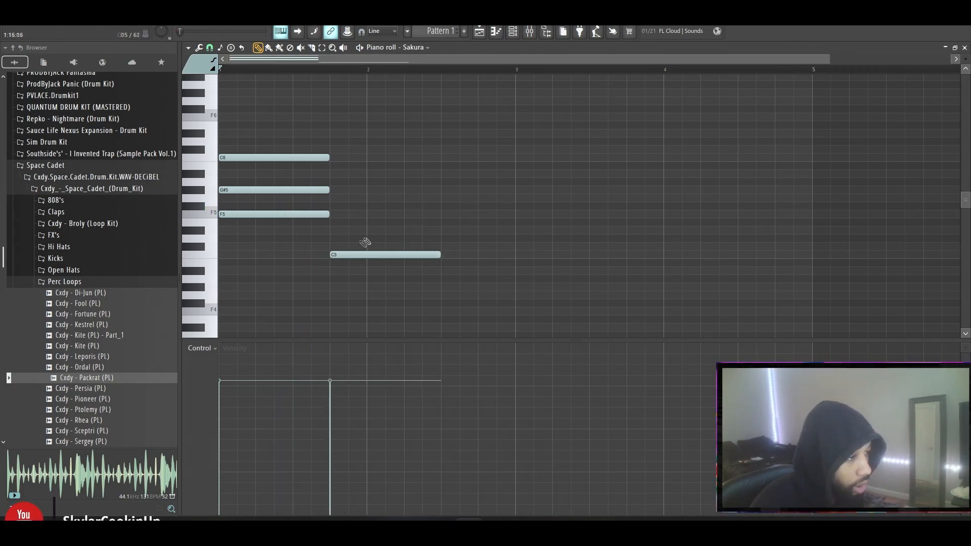
left_click(334, 230)
left_click(335, 198)
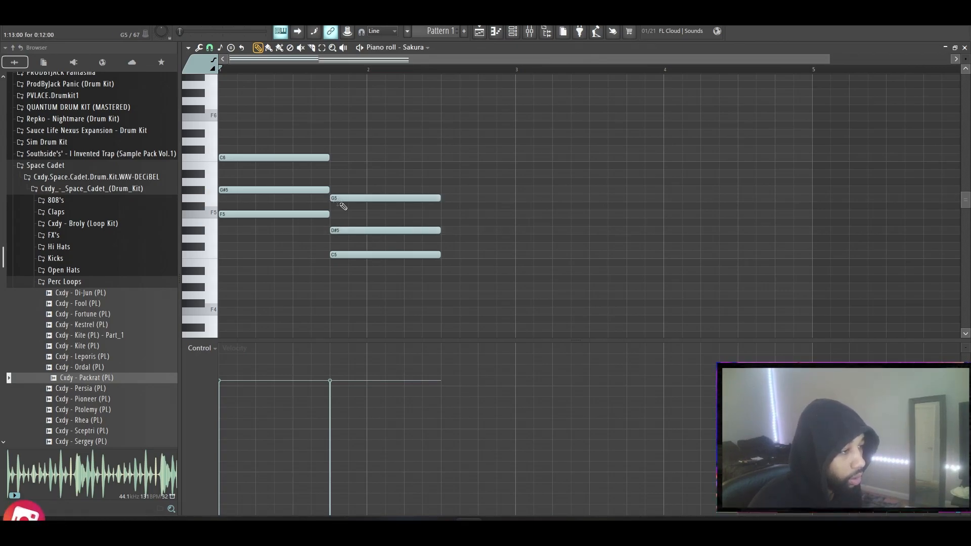
key("space")
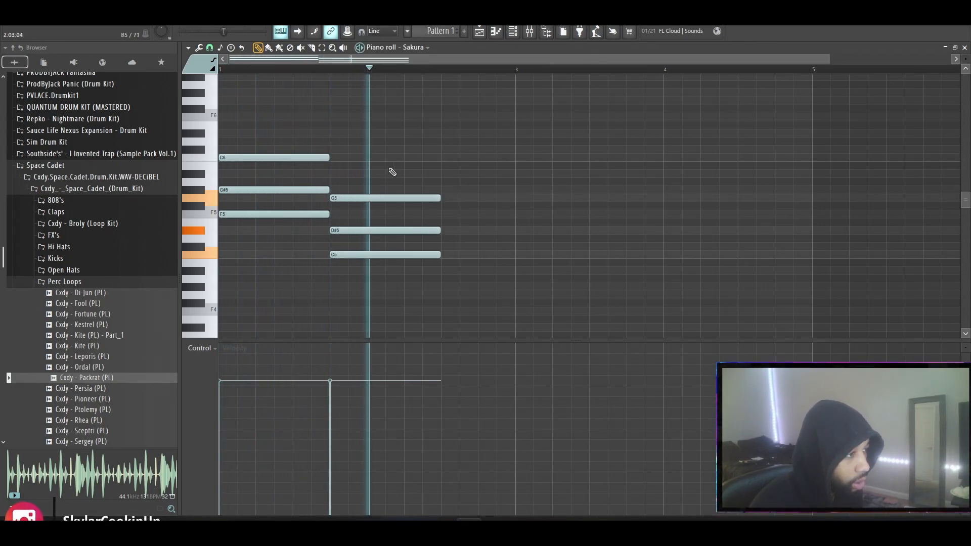
key("space")
Extend the C5, D#5 and G5 chord to the start of bar 3 and play the progression
mouse_move(424, 179)
left_mouse_down()
mouse_move(413, 266)
mouse_move(514, 254)
left_mouse_up()
left_click(423, 159)
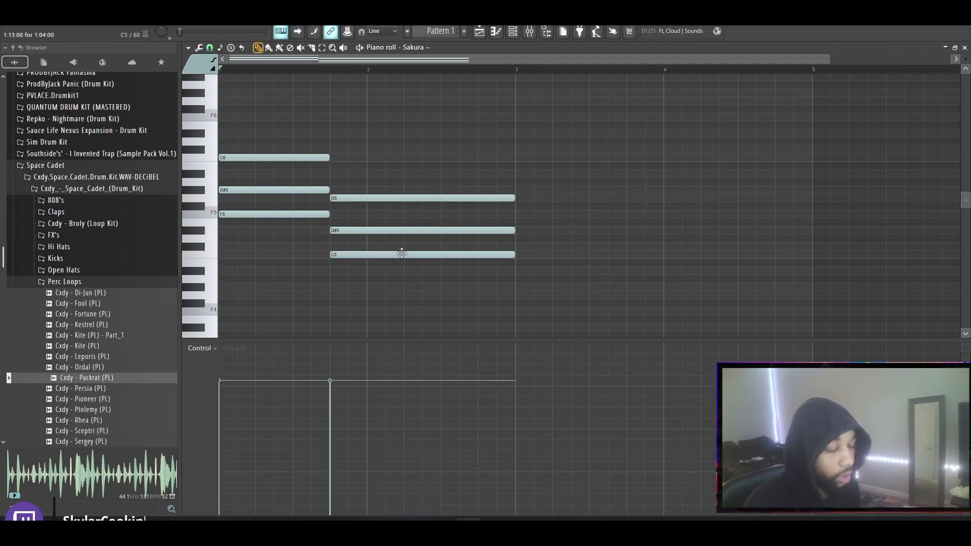
key("space")
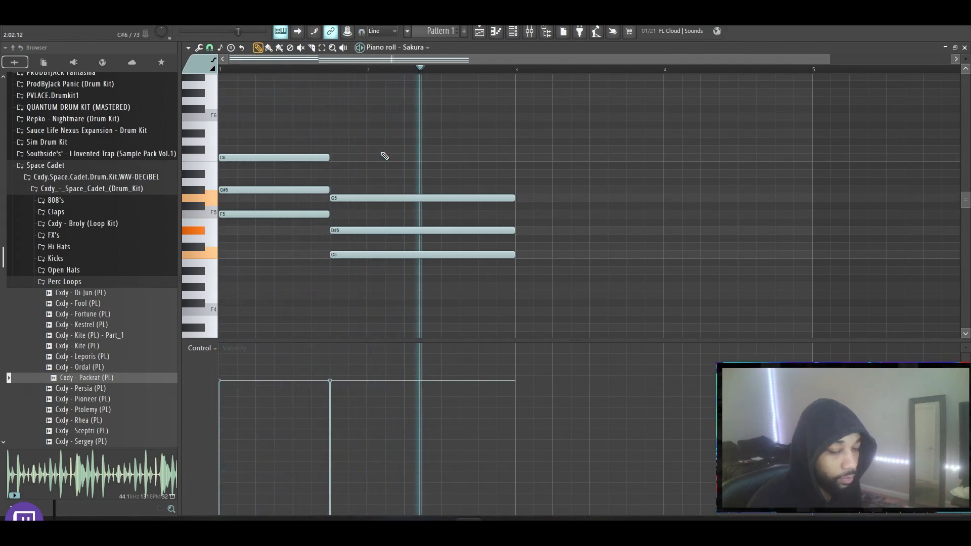
key("space")
Duplicate the two-bar chord progression until it fills eight bars, and clear the note selection
key("ctrl+b")
key("ctrl+d")
scroll(401, 147, "down", 3)
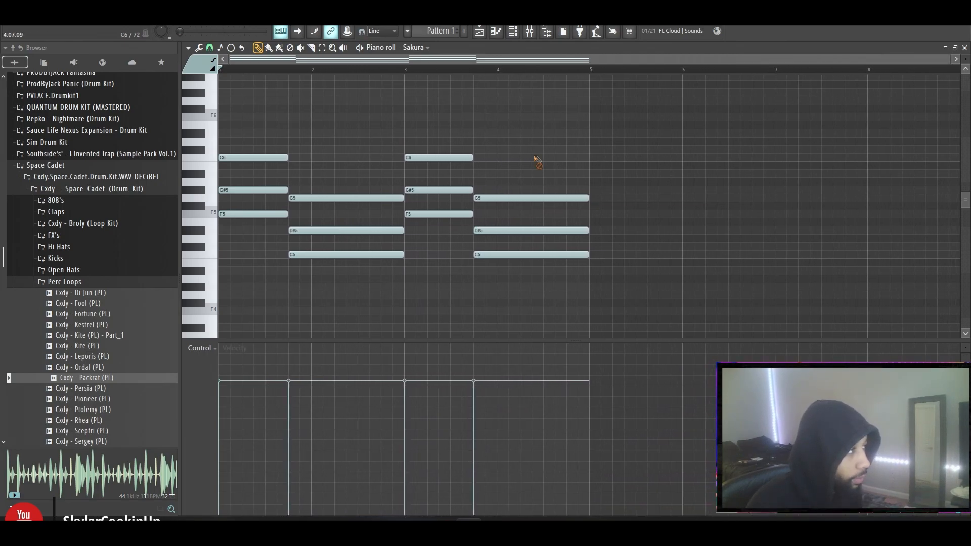
key("ctrl+b")
scroll(511, 172, "down", 3)
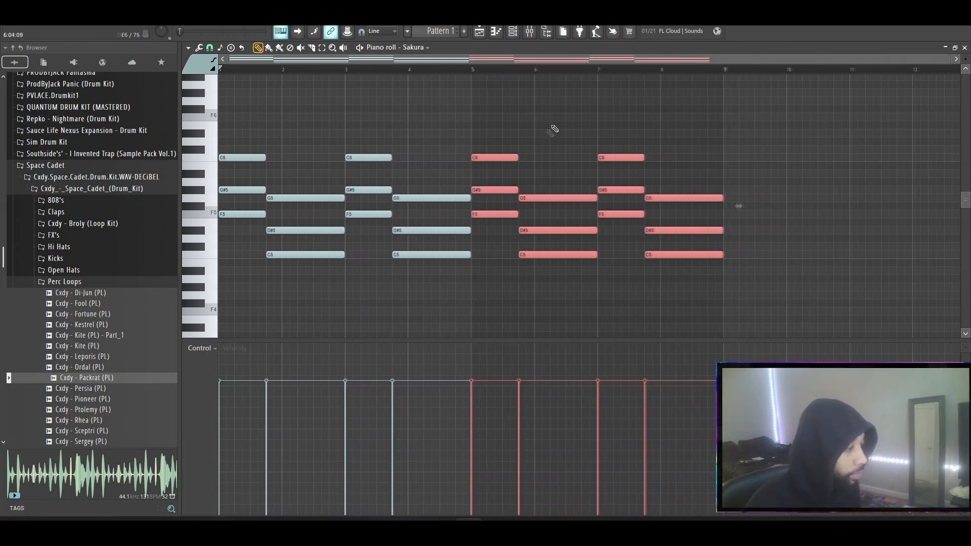
key("ctrl+d")
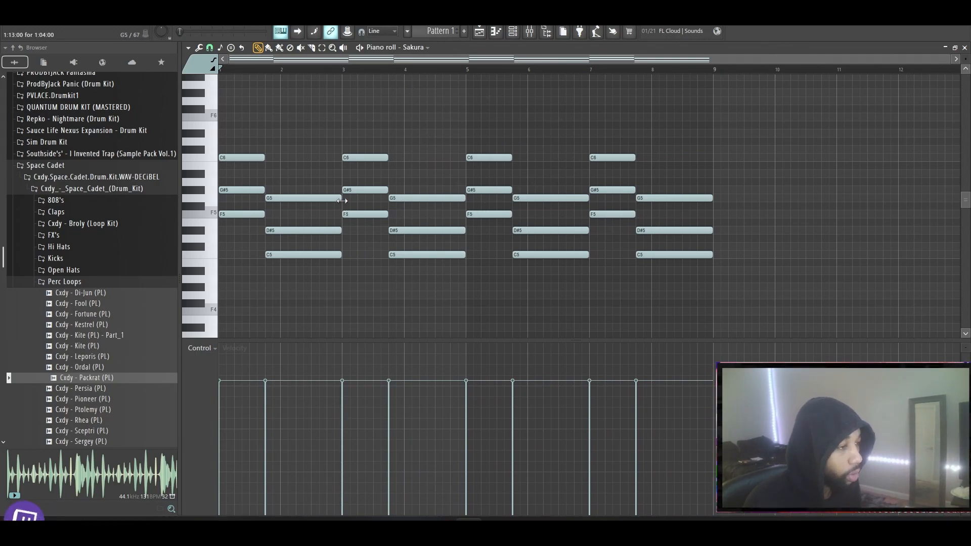
Randomize the velocity of all chord notes with the piano roll randomizer, cycling through several level seeds before accepting
scroll(343, 201, "down", 1)
key("alt+r")
left_click_drag(467, 305, 467, 315)
left_click(545, 335)
left_click(544, 334)
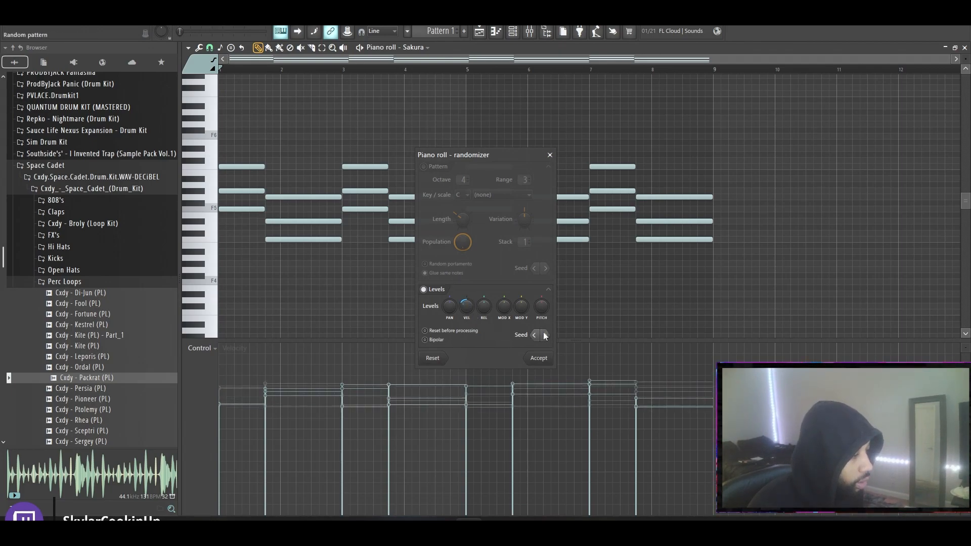
left_click(543, 331)
left_click(536, 358)
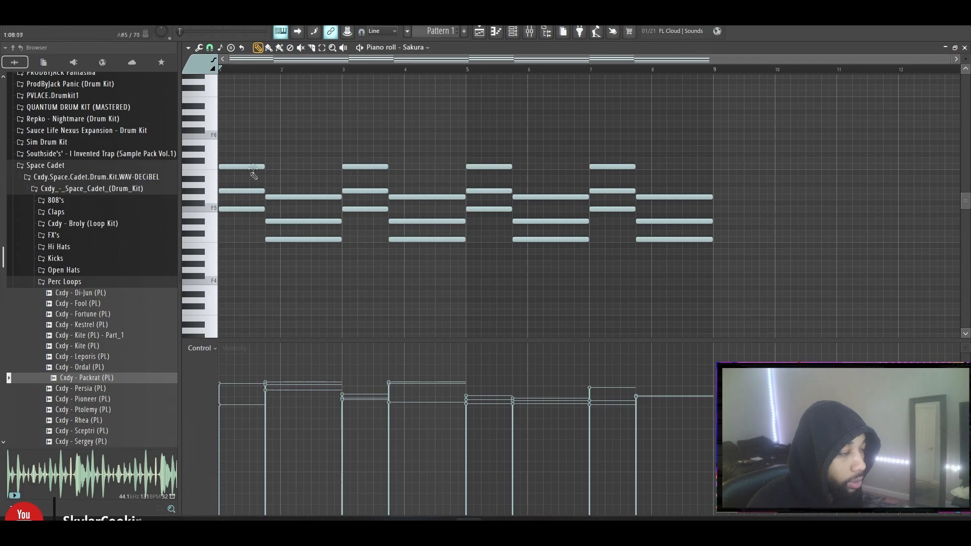
Play back the chord progression, stop it, and clone the Sakura channel
key("space")
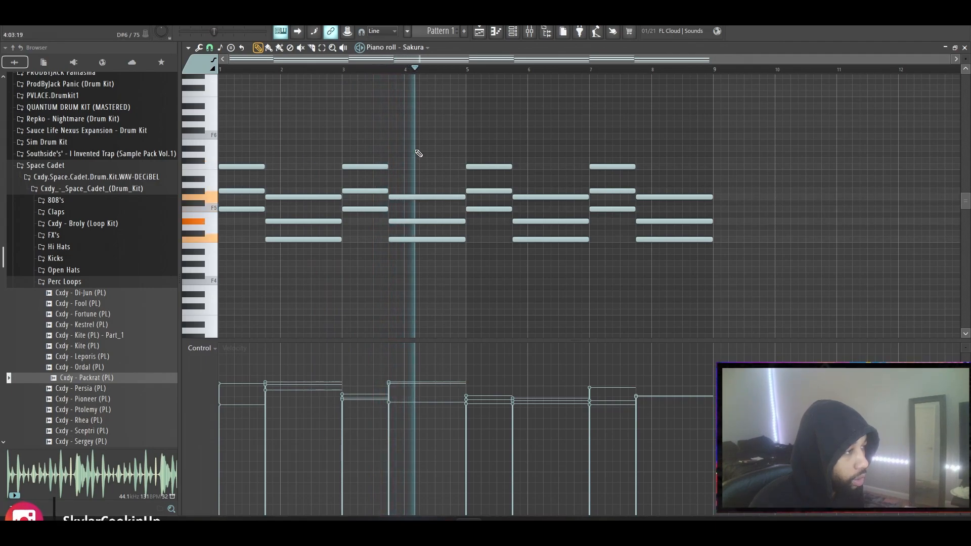
key("space")
key("F6")
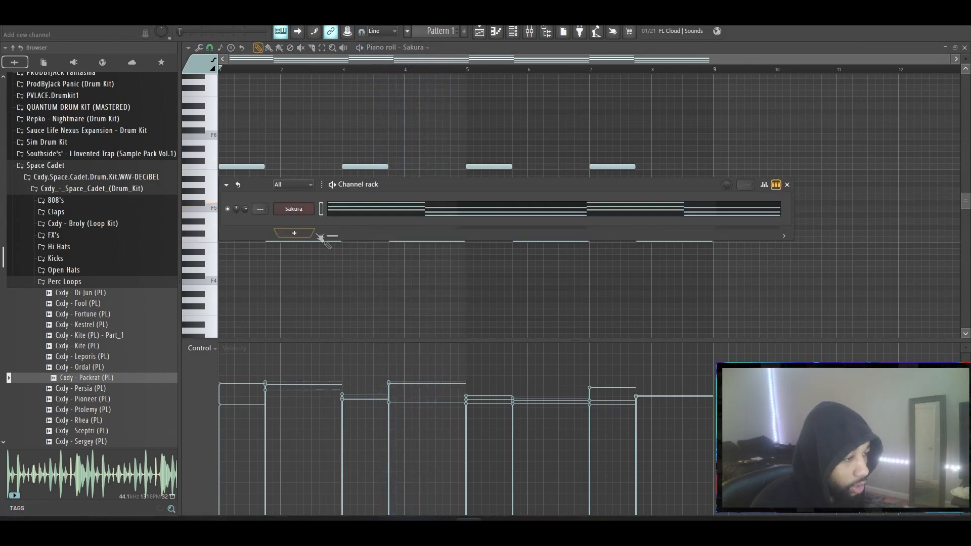
right_click(310, 207)
left_click(335, 306)
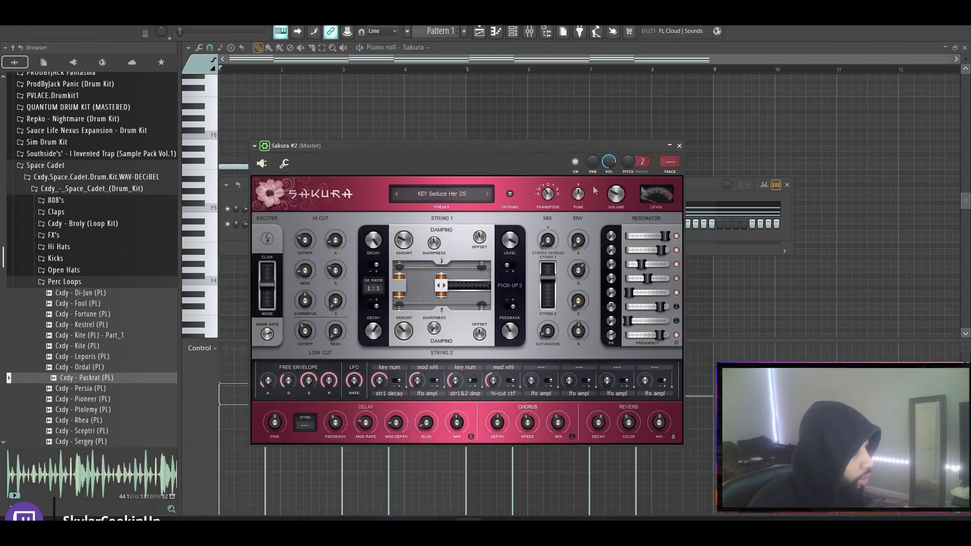
Load the Plucked 2 preset from the Default bank into the cloned Sakura channel
left_click(428, 193)
left_click(375, 273)
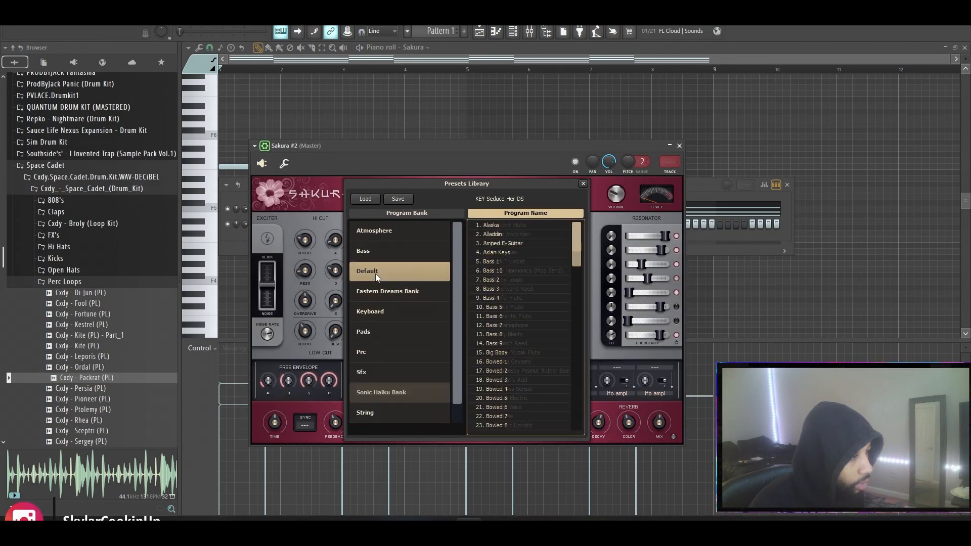
scroll(496, 272, "down", 10)
scroll(506, 313, "down", 3)
left_click(509, 352)
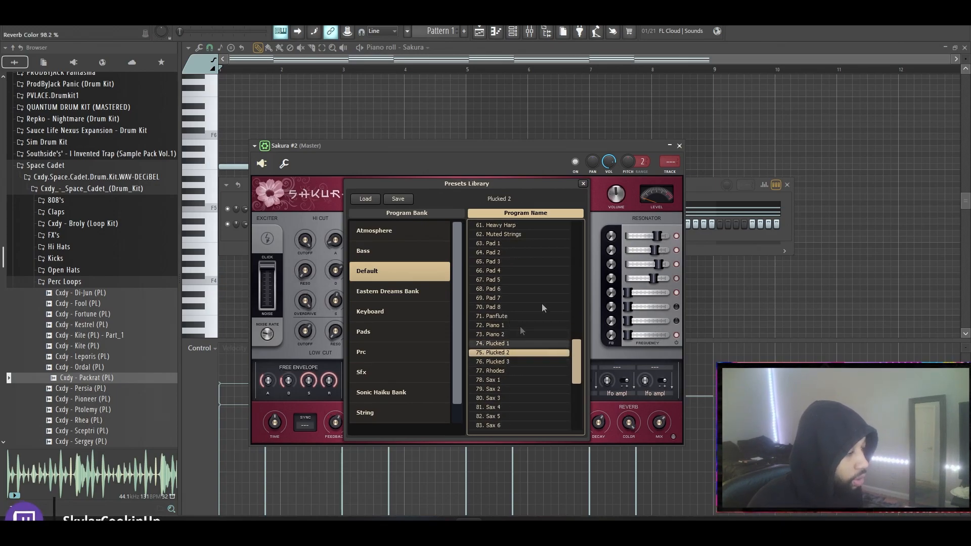
left_click(584, 183)
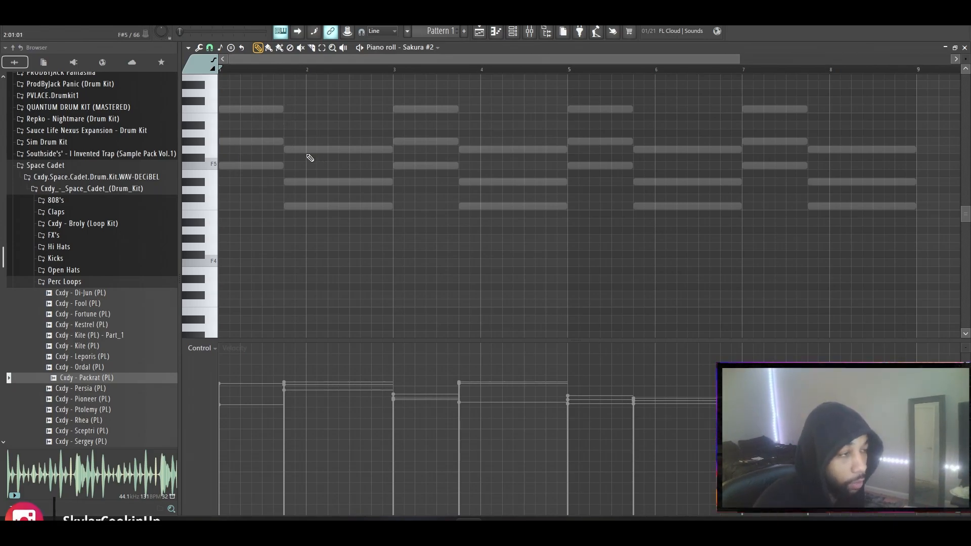
Place a short G#5 note on beat 2 of bar 1 for the pluck melody and play it back
scroll(264, 120, "up", 2)
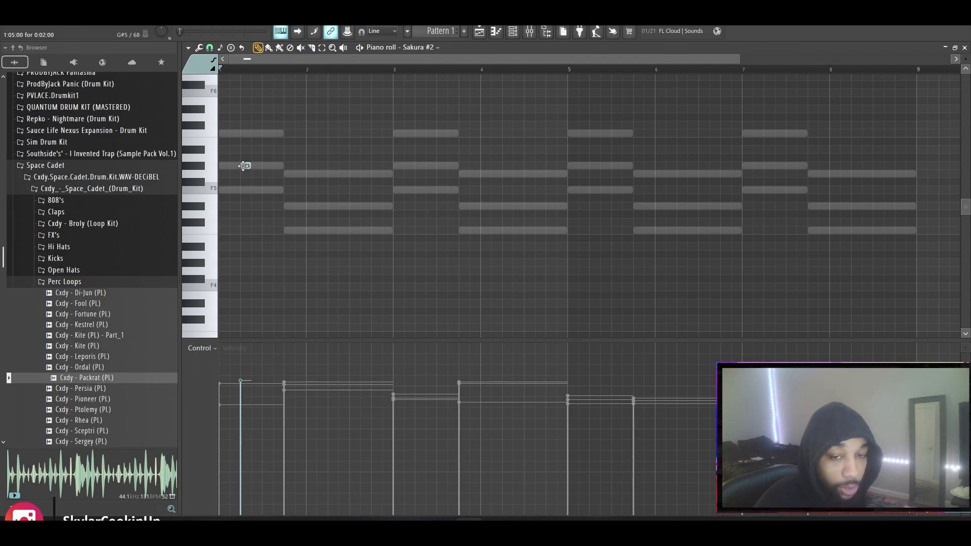
mouse_move(243, 166)
left_mouse_down()
mouse_move(233, 166)
mouse_move(247, 165)
left_mouse_up()
key("space")
key("space")
key("space")
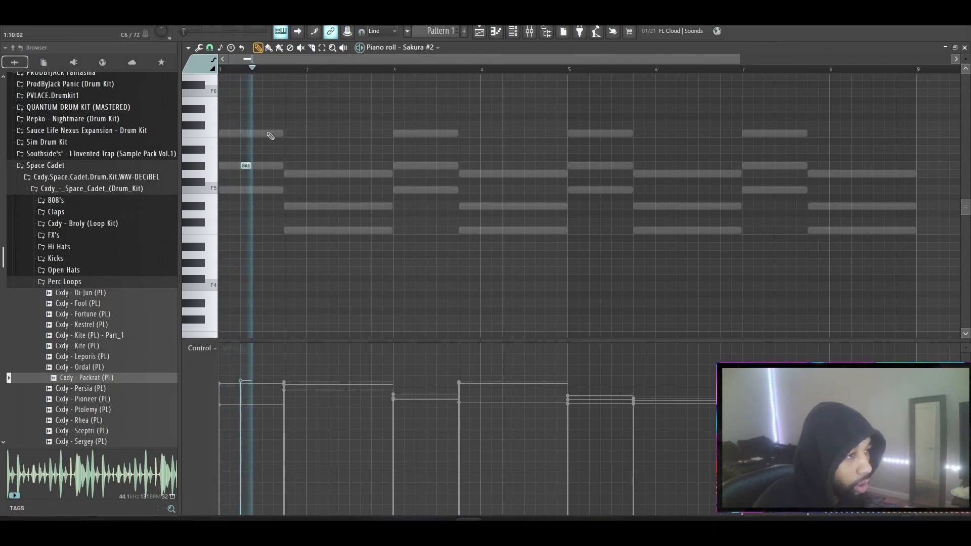
key("space")
Add short notes C6 on beat 3 and D#5 on beat 4 of bar 1, plus two D#5 notes in bar 2, during playback
left_click(266, 134)
left_click(286, 206)
key("space")
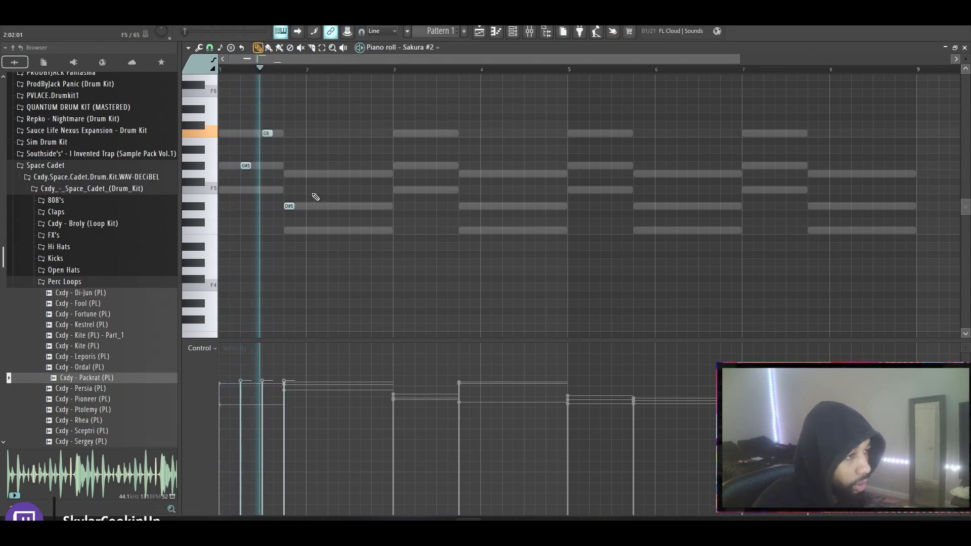
left_click(331, 206)
left_click(363, 205)
key("space")
Open the melody with C6 at the start of bar 1, replace the C6 on beat 3 with G#5, and play it
left_click_drag(226, 167, 226, 134)
right_click(267, 134)
key("space")
left_click(263, 166)
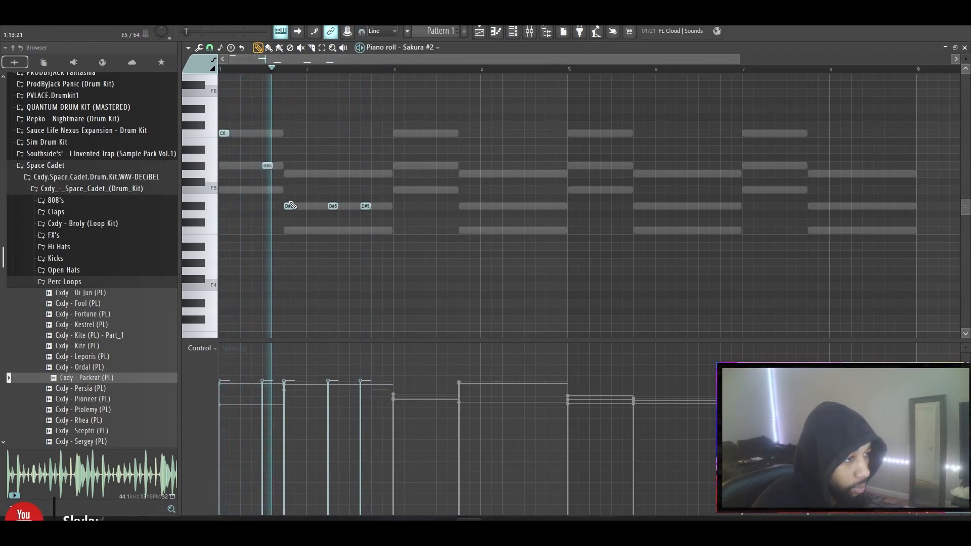
key("space")
key("space")
Move the beat-4 D#5 to G5 at the start of bar 2, and replace the other D#5 notes with one on beat 3
left_click_drag(290, 207, 308, 174)
right_click(333, 206)
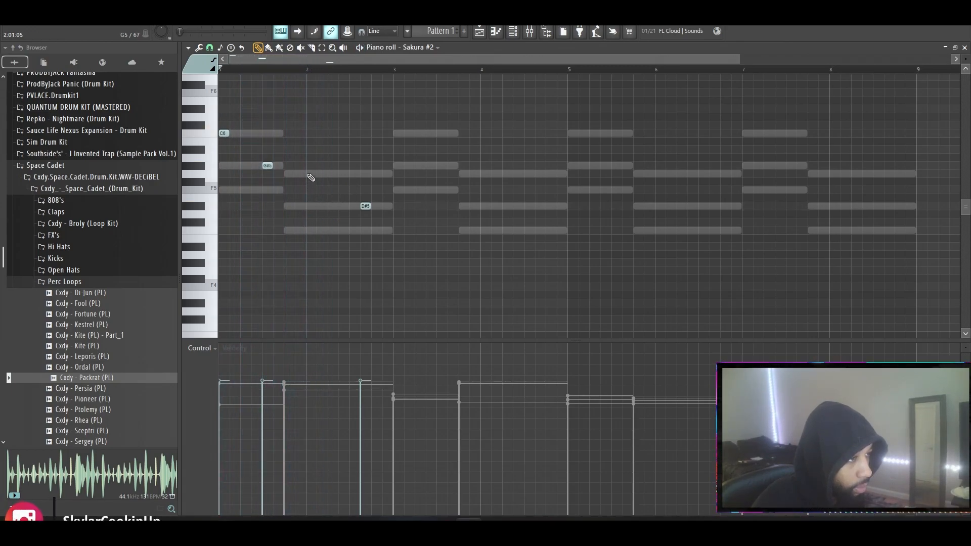
left_click(331, 205)
key("space")
right_click(333, 207)
left_click(353, 206)
right_click(363, 206)
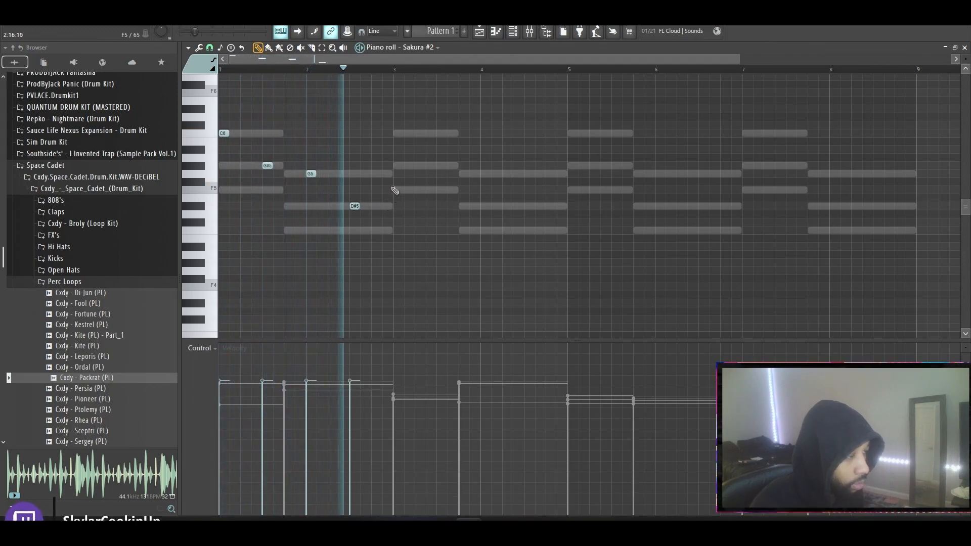
key("space")
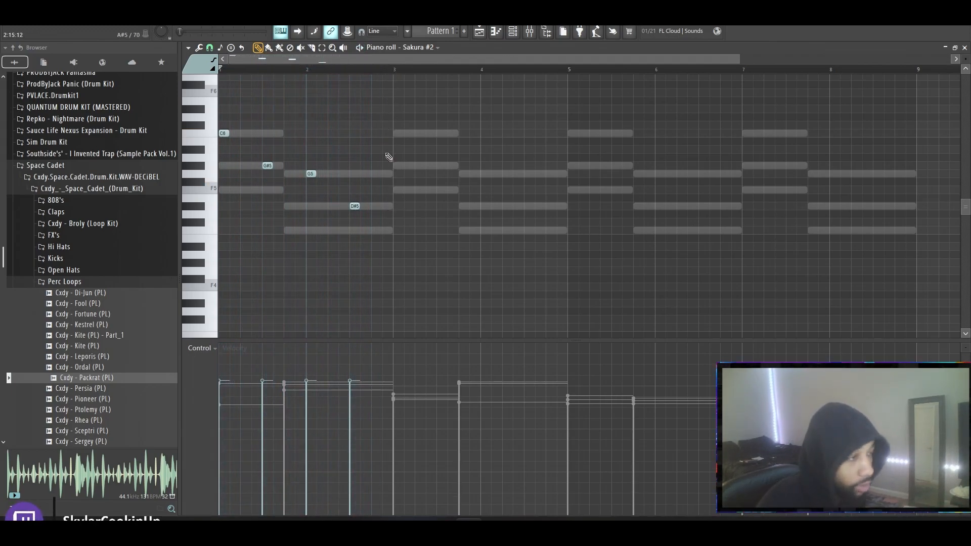
Duplicate the two-bar pluck melody to fill eight bars, lower the last notes of bars 6 and 8 to C5, and play it
left_click_drag(389, 227, 403, 138)
left_click_drag(597, 275, 571, 135)
right_click(541, 131)
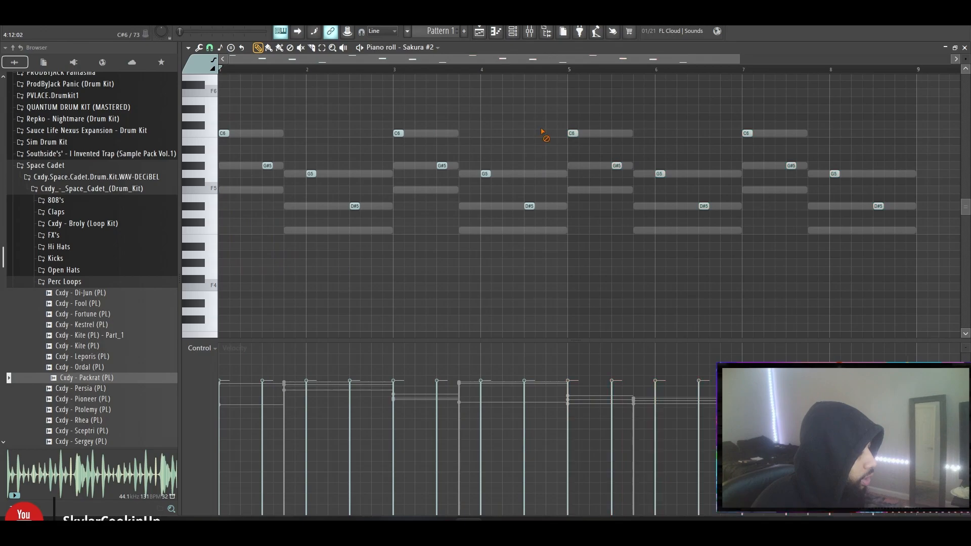
key("space")
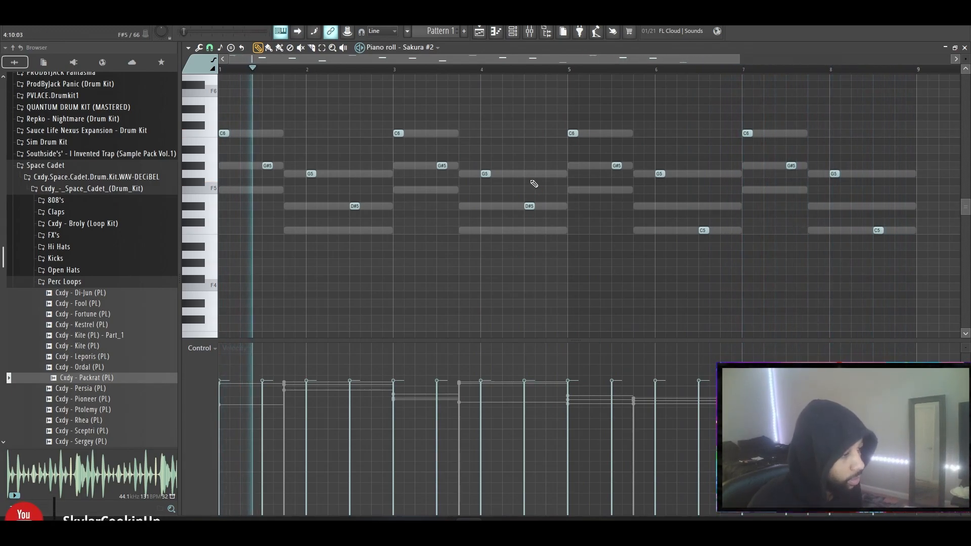
Randomize the velocity of the melody notes with the piano roll randomizer and cancel a second randomization
key("alt+r")
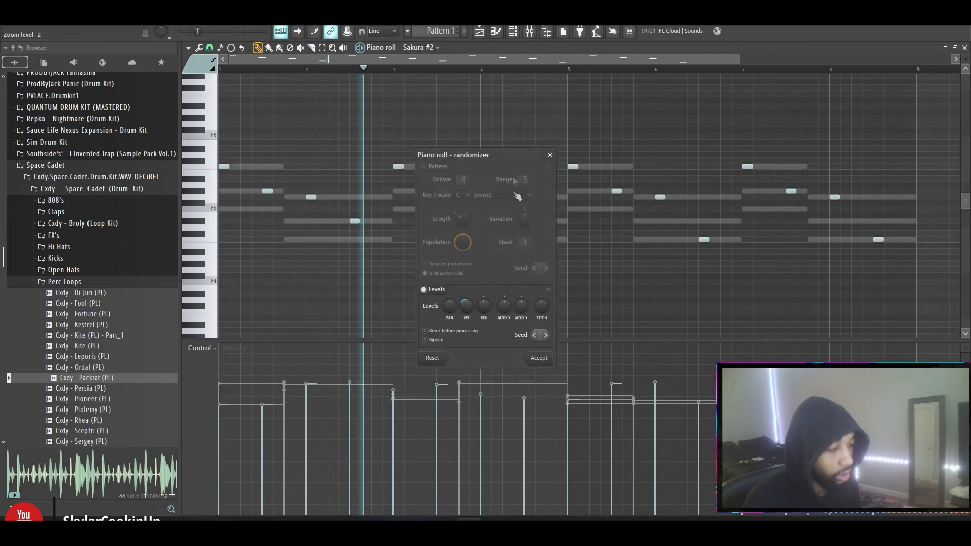
left_click(538, 358)
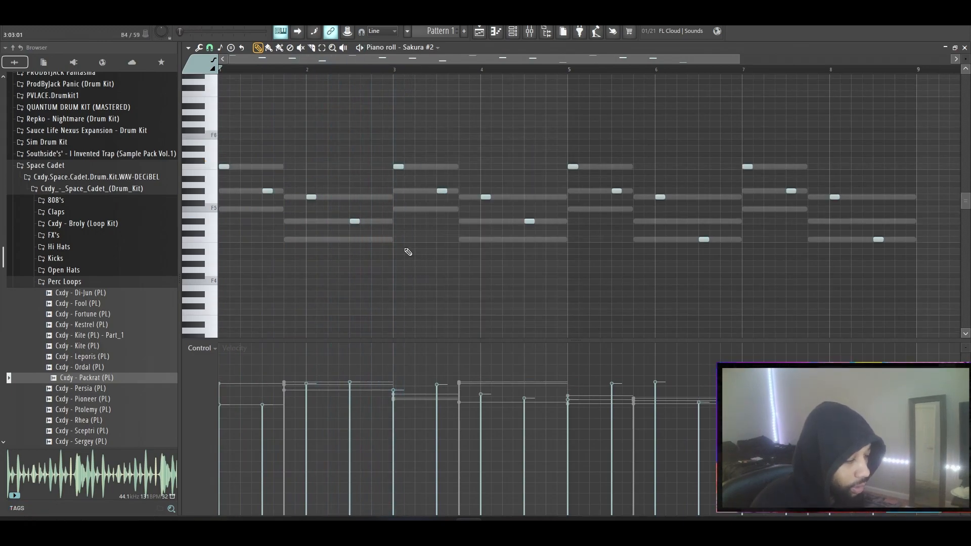
key("alt+r")
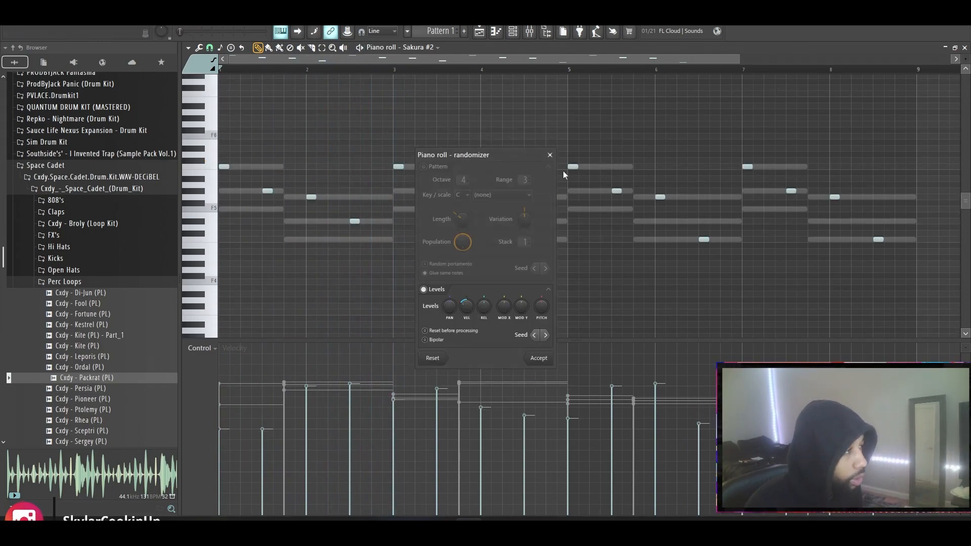
left_click(550, 155)
Route the Sakura and Sakura #2 channels to mixer inserts 1 and 2
left_click(513, 31)
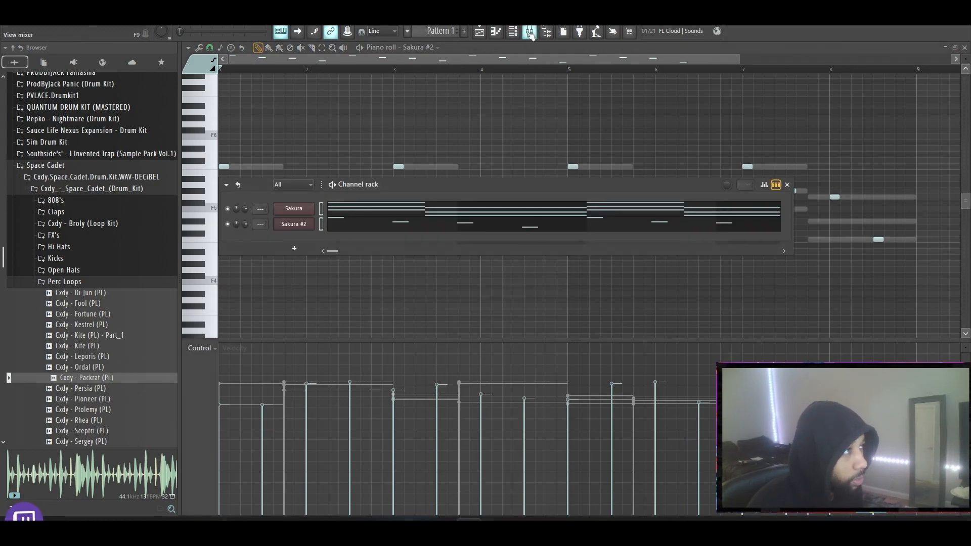
left_click(529, 34)
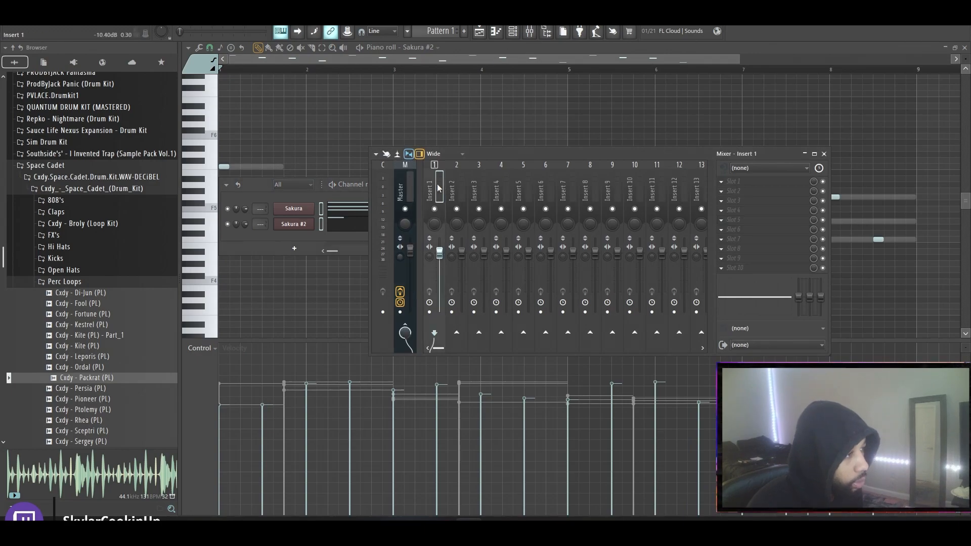
left_click(316, 204)
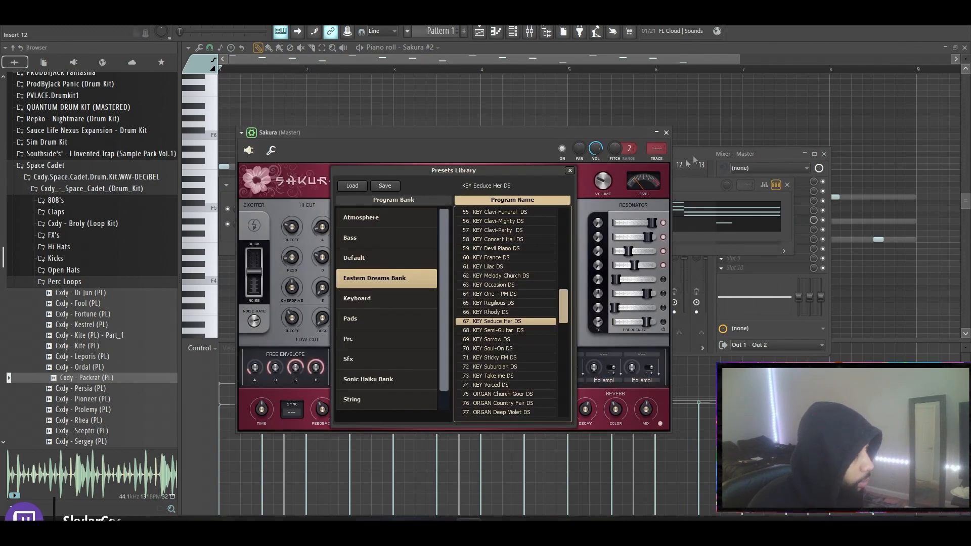
left_click(680, 198)
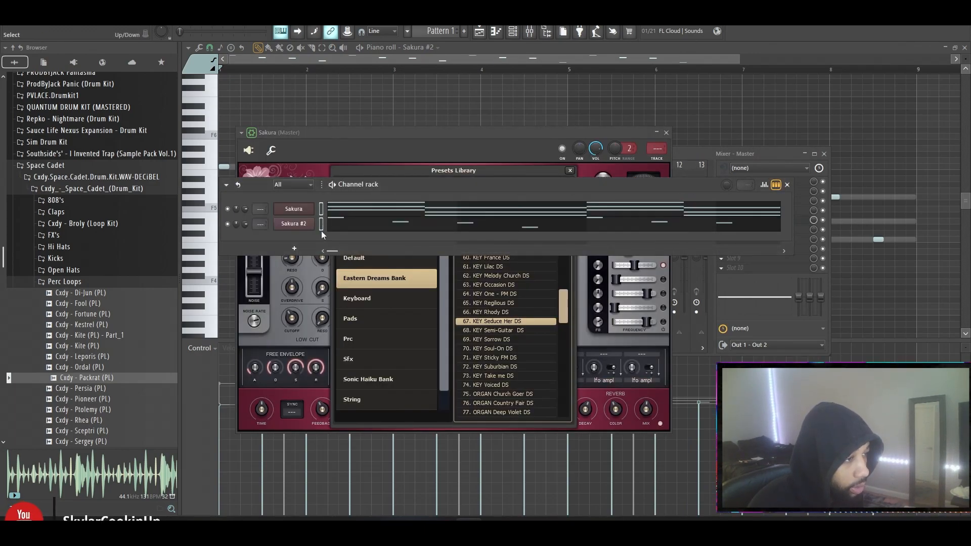
left_click(683, 162)
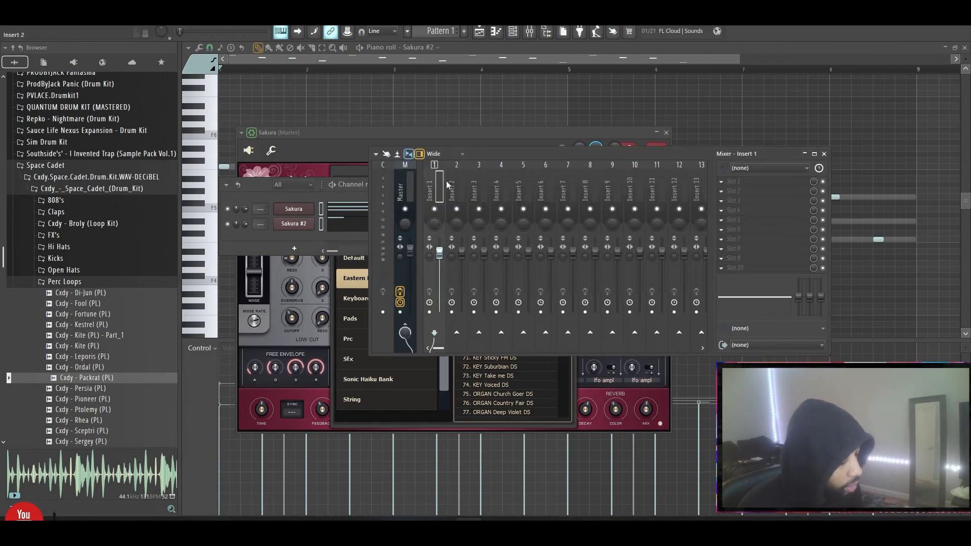
key("ctrl+l")
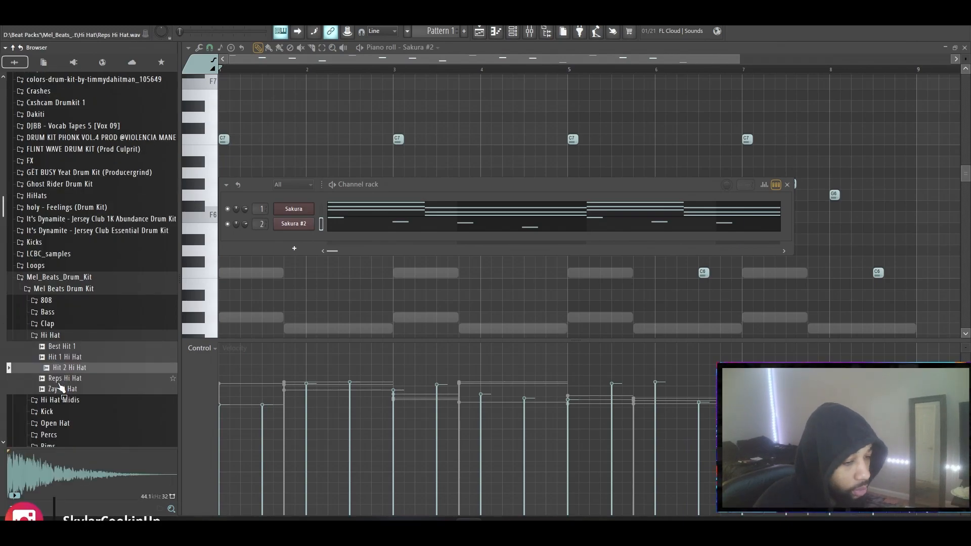
Audition the hi hat samples in the Mel Beats Drum Kit and add Hit 2 Hi Hat as a new channel
left_click(59, 382)
left_click(59, 388)
left_click(59, 358)
left_click(59, 349)
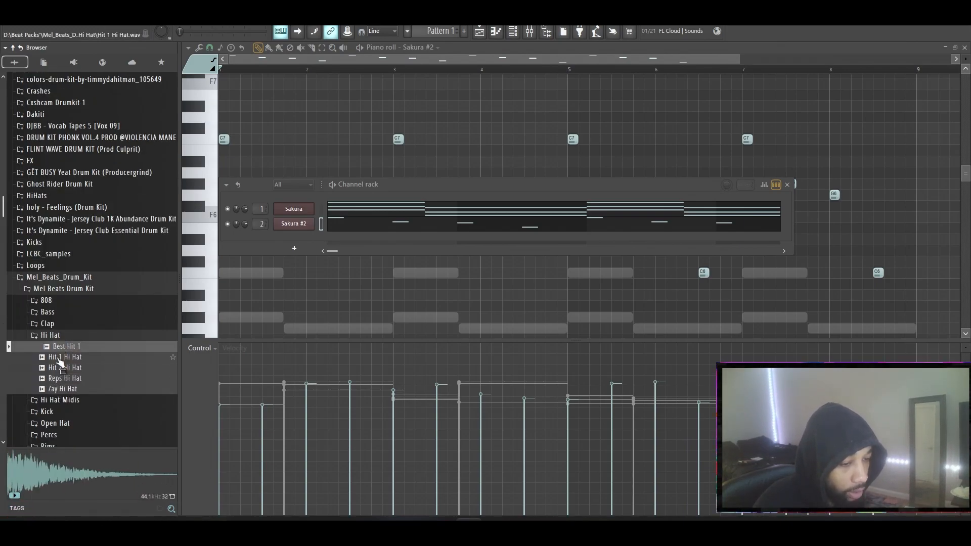
left_click(59, 368)
left_click(60, 379)
left_click(60, 372)
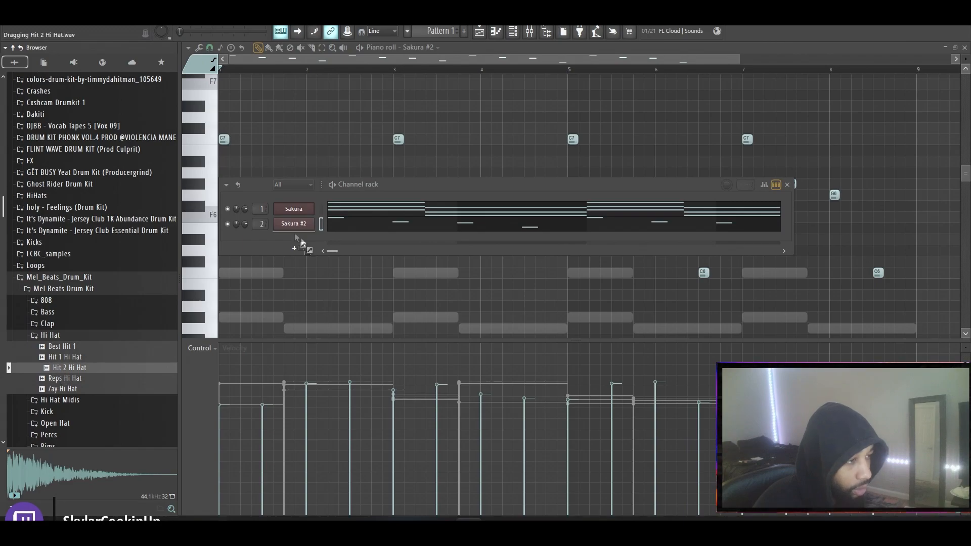
left_click_drag(302, 242, 293, 236)
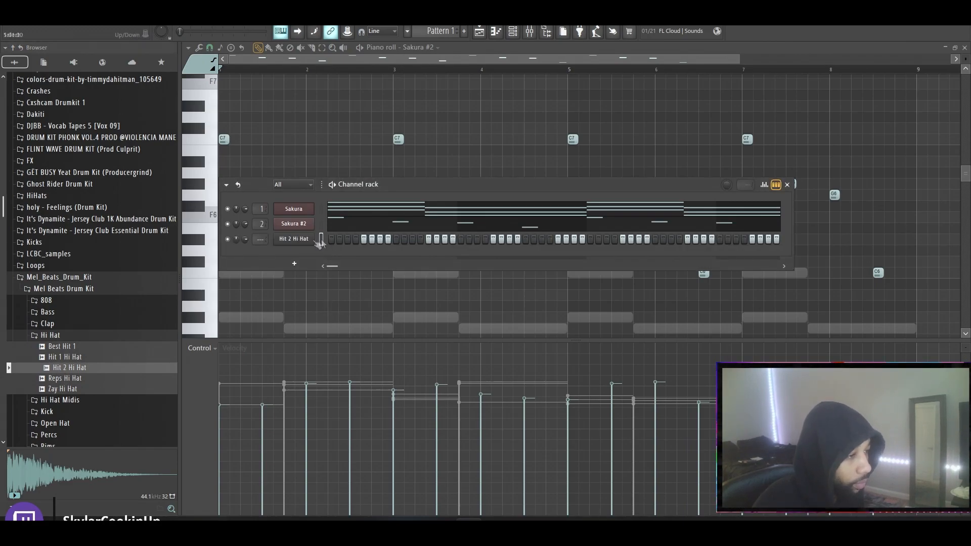
Fill every second step of the Hit 2 Hi Hat channel and play back the pattern
right_click(312, 239)
left_click(441, 270)
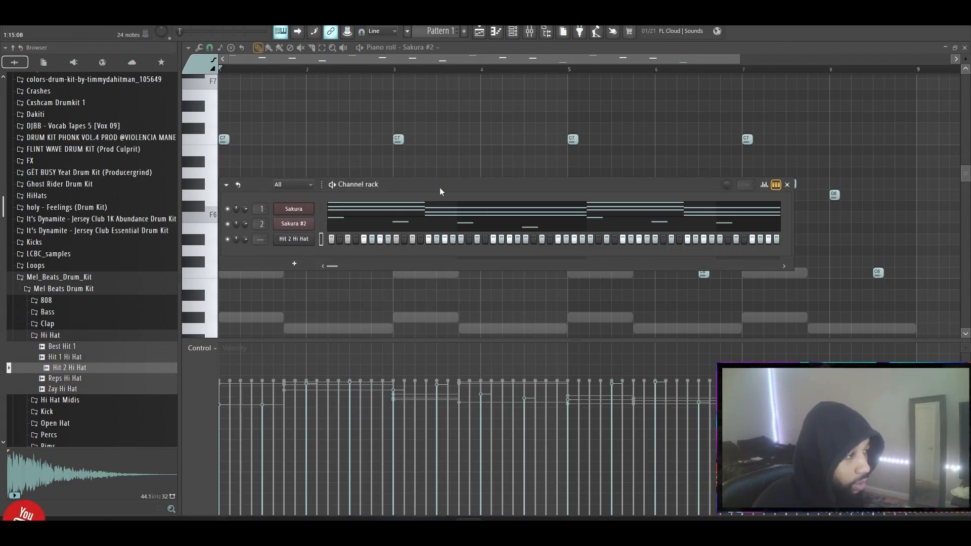
key("space")
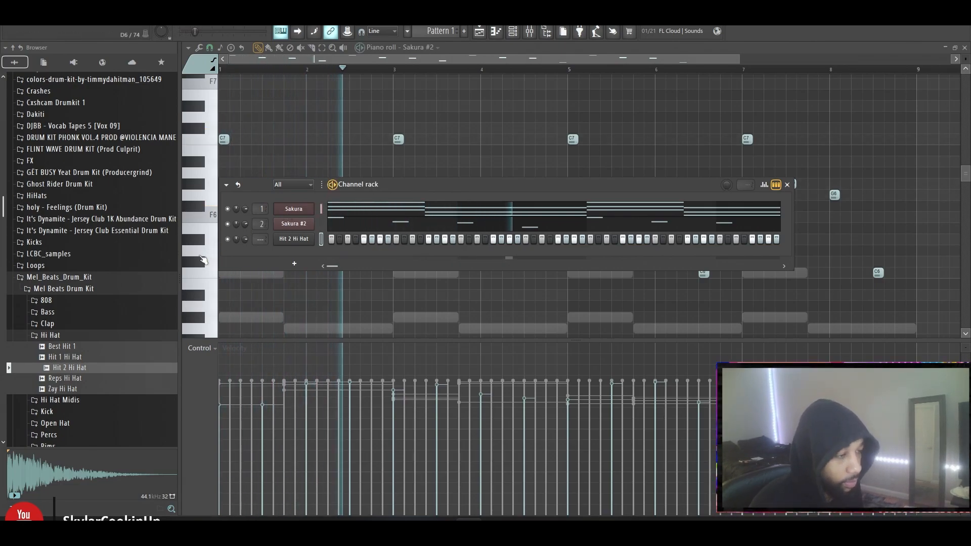
key("space")
Audition the clap samples in the Mel Beats Drum Kit and add Big Clap as a new channel
left_click(55, 337)
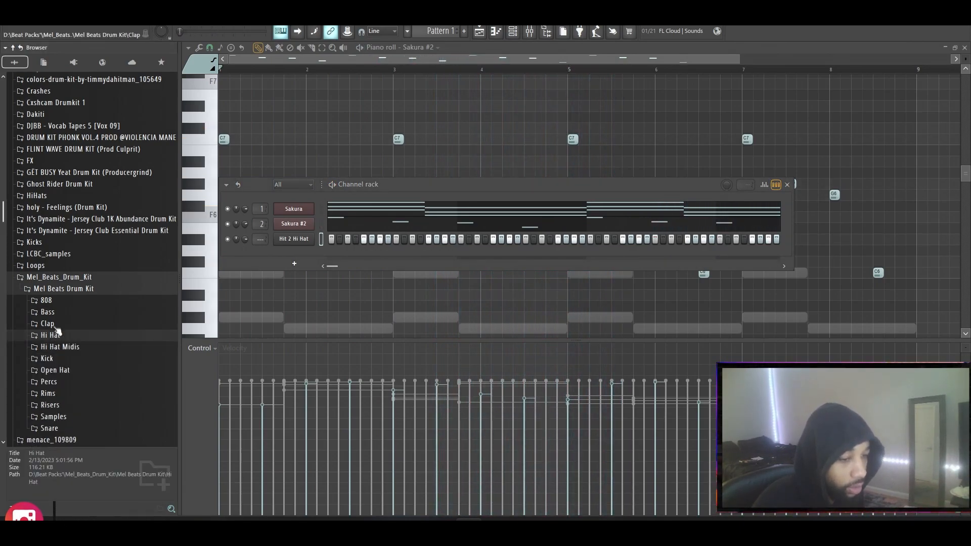
left_click(47, 324)
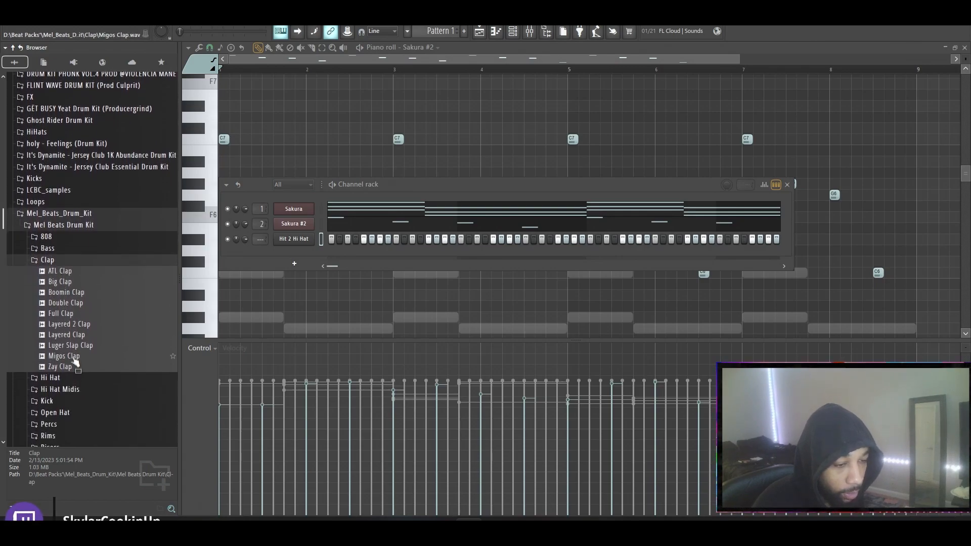
left_click(72, 357)
left_click(67, 335)
left_click(66, 292)
left_click(65, 281)
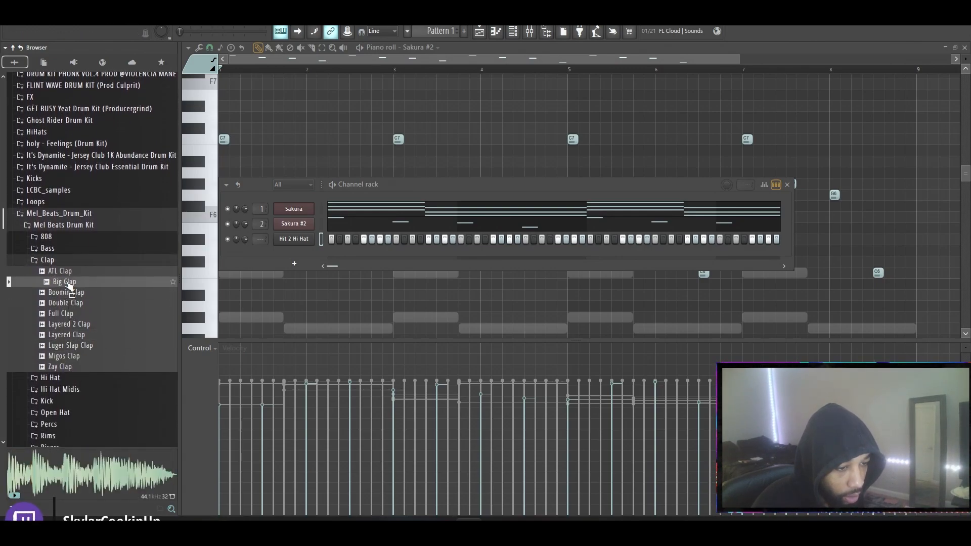
left_click(66, 292)
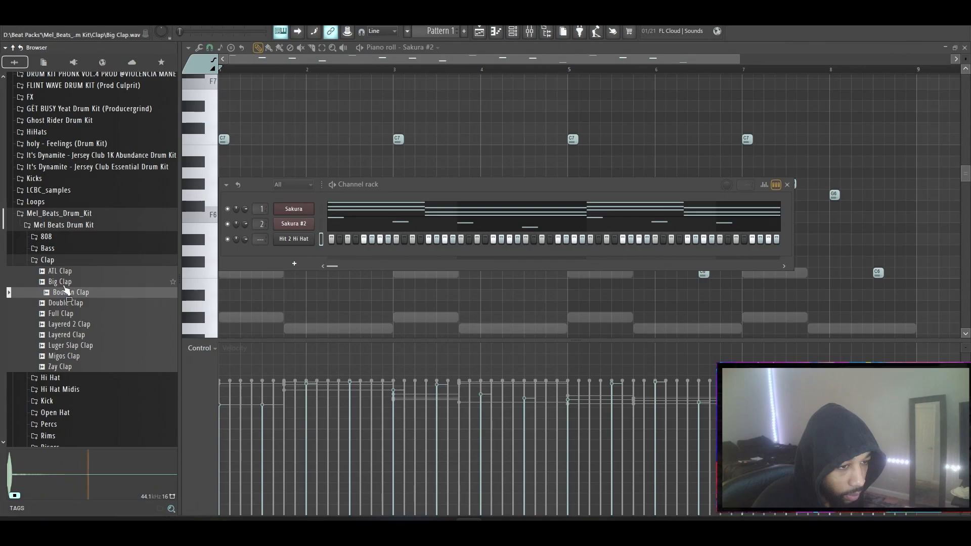
left_click_drag(64, 282, 260, 289)
Place a Big Clap hit at C5 on beat 3 of bar 1 and play the pattern
left_click_drag(290, 248, 359, 260)
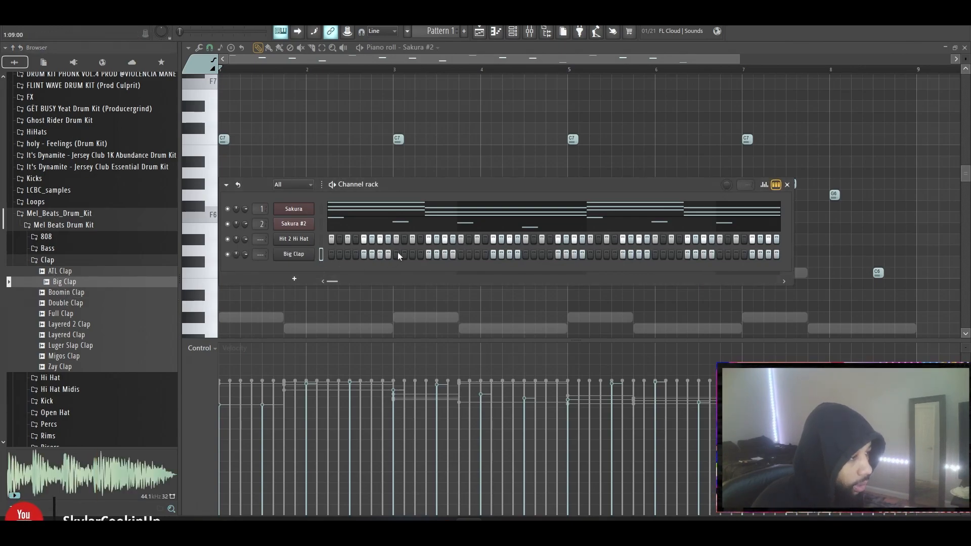
key("space")
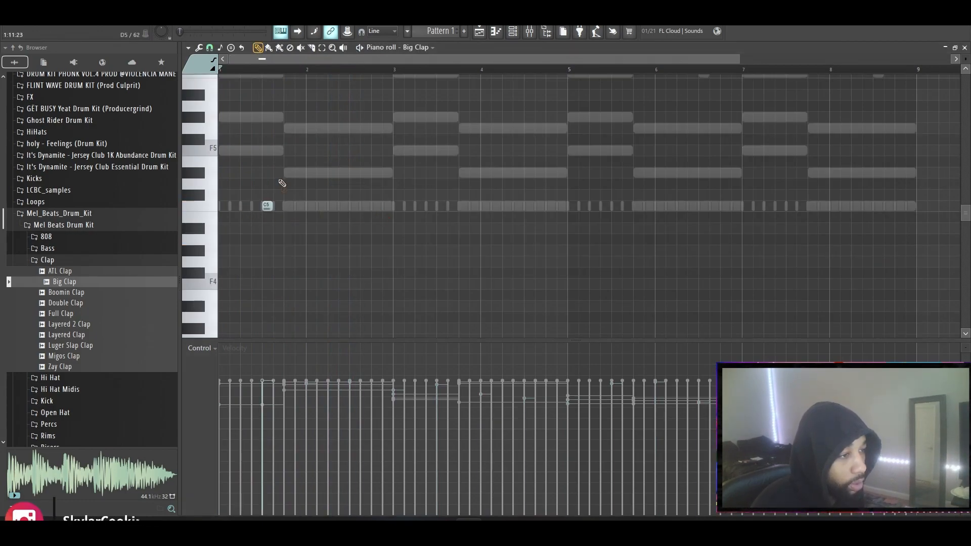
Add Big Clap hits at C5 on beat 3 of bars 2 through 8 and play the pattern
mouse_move(406, 191)
left_mouse_down()
mouse_move(249, 212)
mouse_move(408, 205)
left_mouse_up()
mouse_move(611, 191)
left_mouse_down()
mouse_move(269, 218)
mouse_move(606, 204)
left_mouse_up()
key("space")
key("F6")
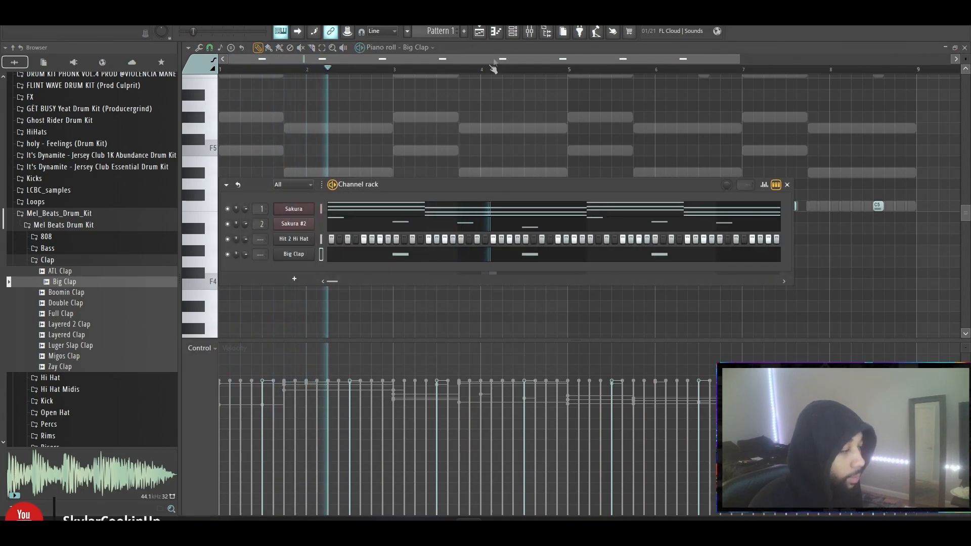
Audition the open hat samples in the Mel Beats Drum Kit and add Good Open Hat as a new channel
left_click(95, 260)
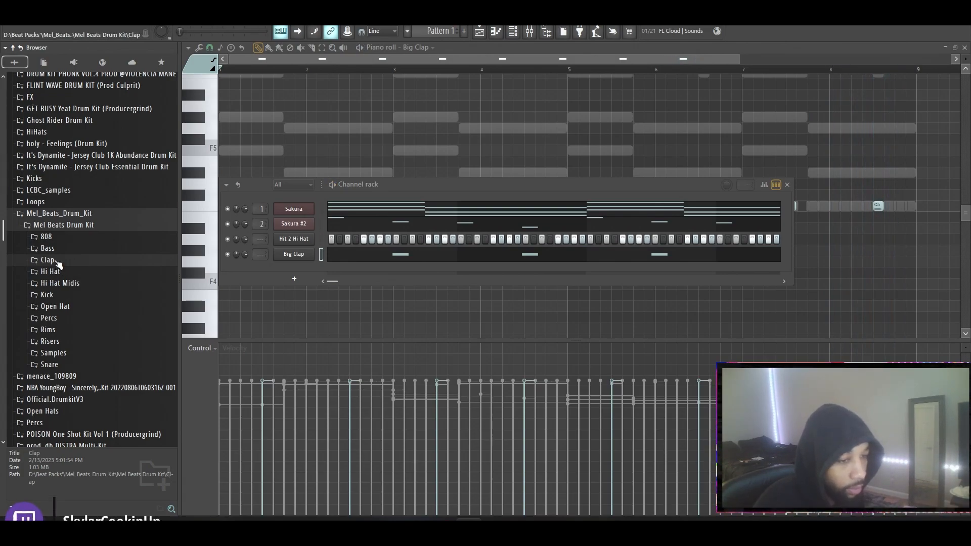
left_click(55, 306)
left_click(73, 349)
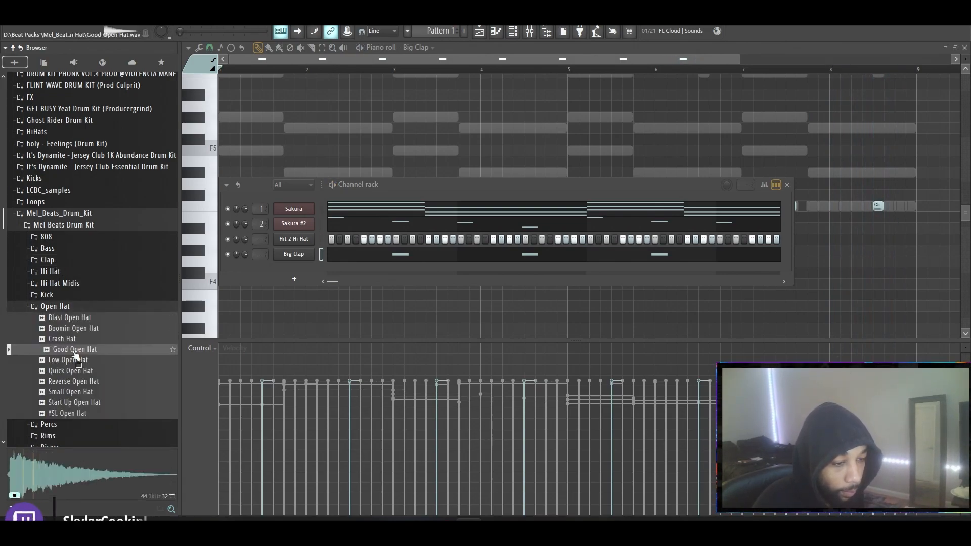
left_click(73, 382)
left_click_drag(75, 349, 226, 263)
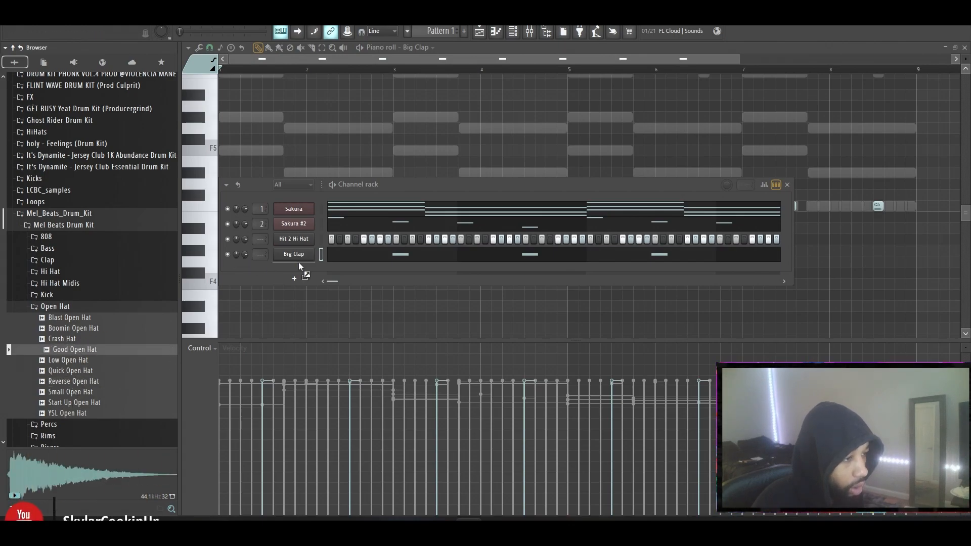
left_click_drag(298, 261, 298, 263)
Place Good Open Hat hits at C5 on beat 2 of all eight bars and play the pattern
key("space")
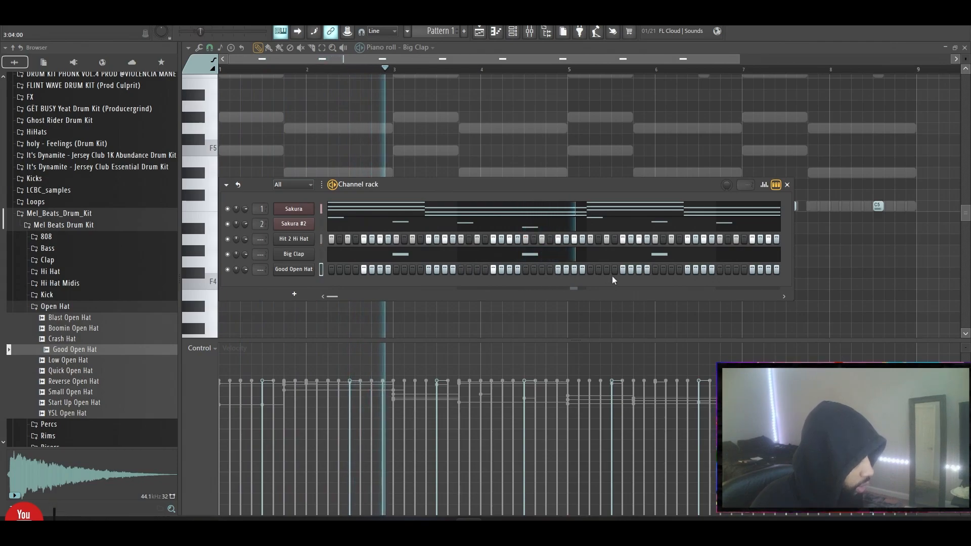
key("space")
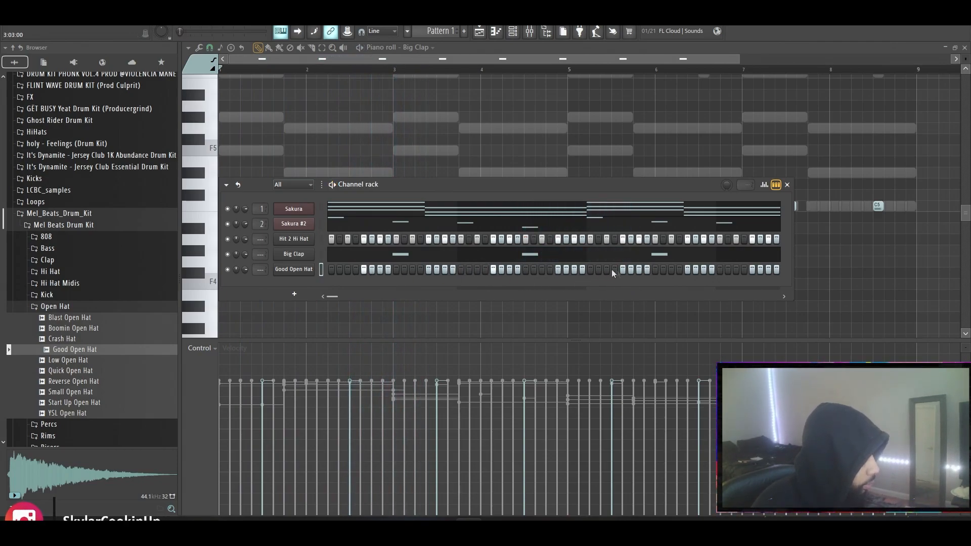
right_click(313, 265)
left_click(333, 269)
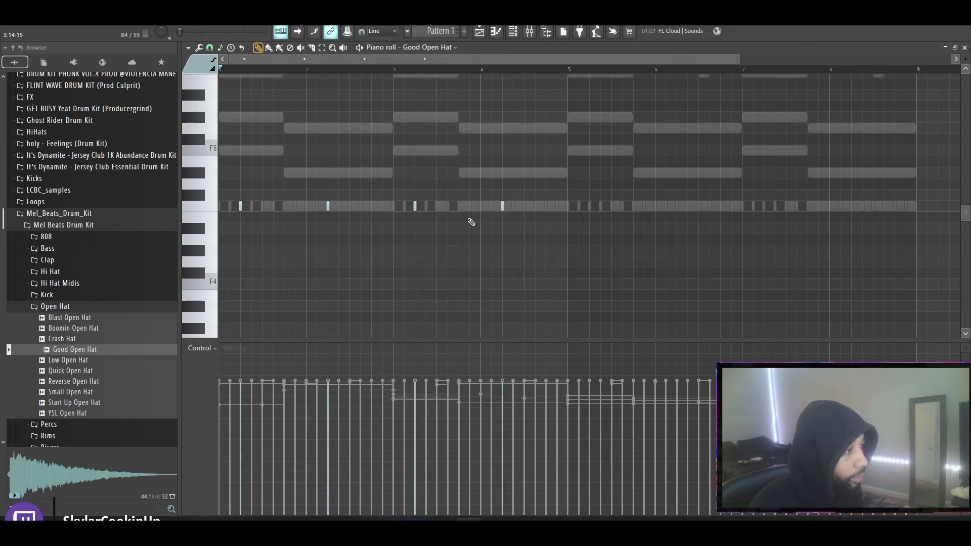
left_click_drag(547, 178, 247, 259)
left_click_drag(245, 207, 255, 206)
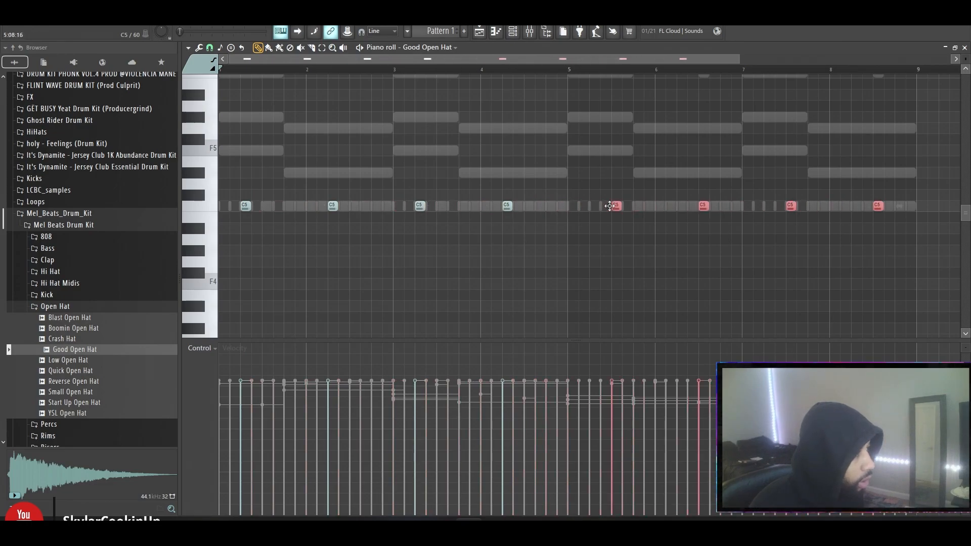
key("space")
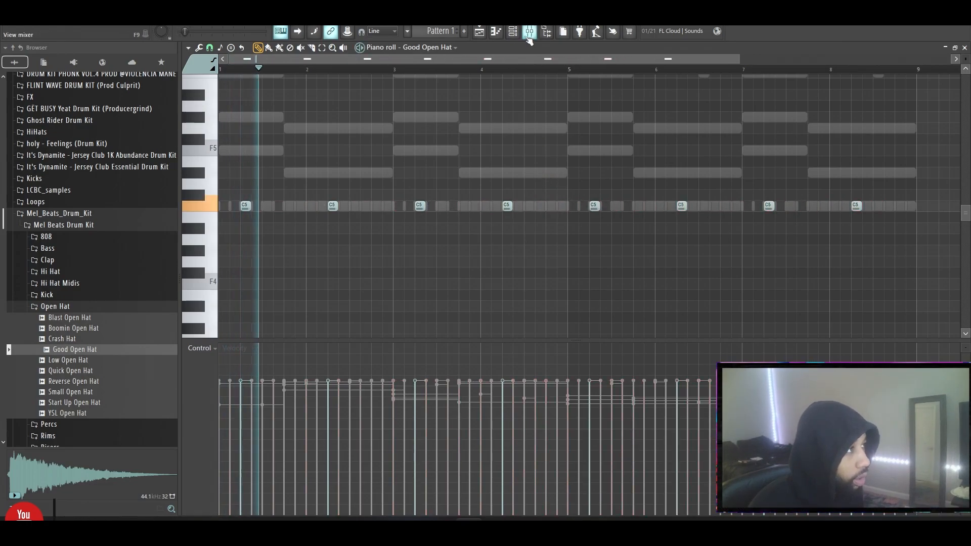
Set the Good Open Hat sample's quick fade out to 32% and play the pattern
left_click(514, 34)
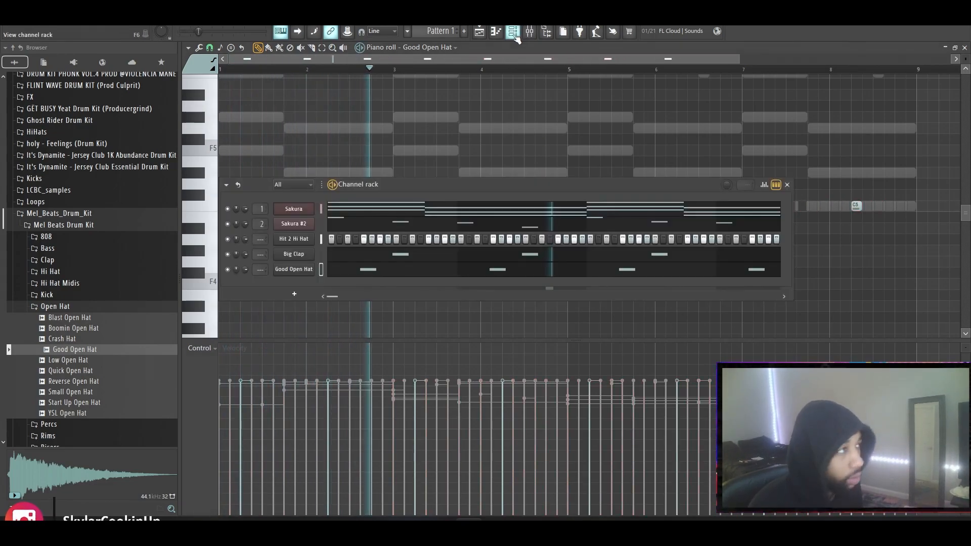
left_click(309, 271)
key("space")
left_click_drag(502, 326, 502, 307)
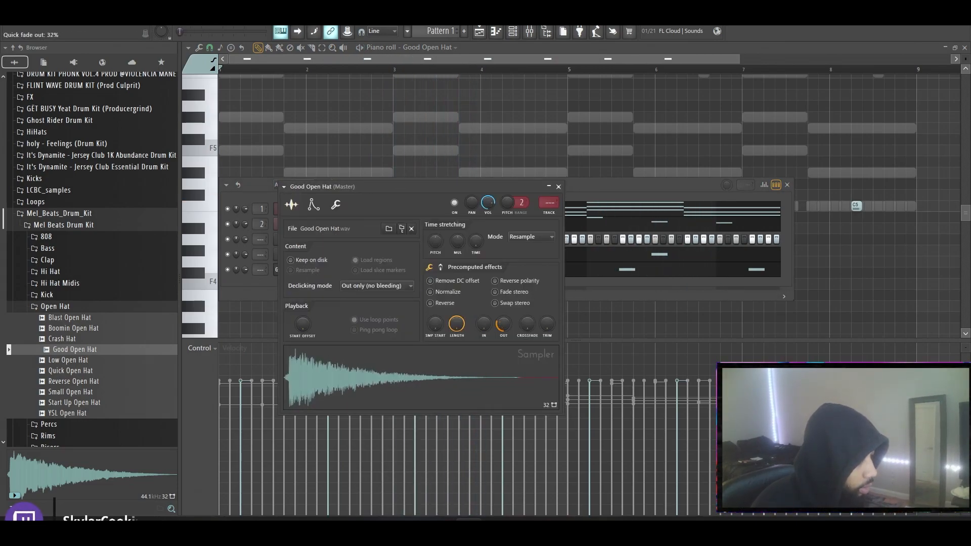
left_click(590, 184)
key("space")
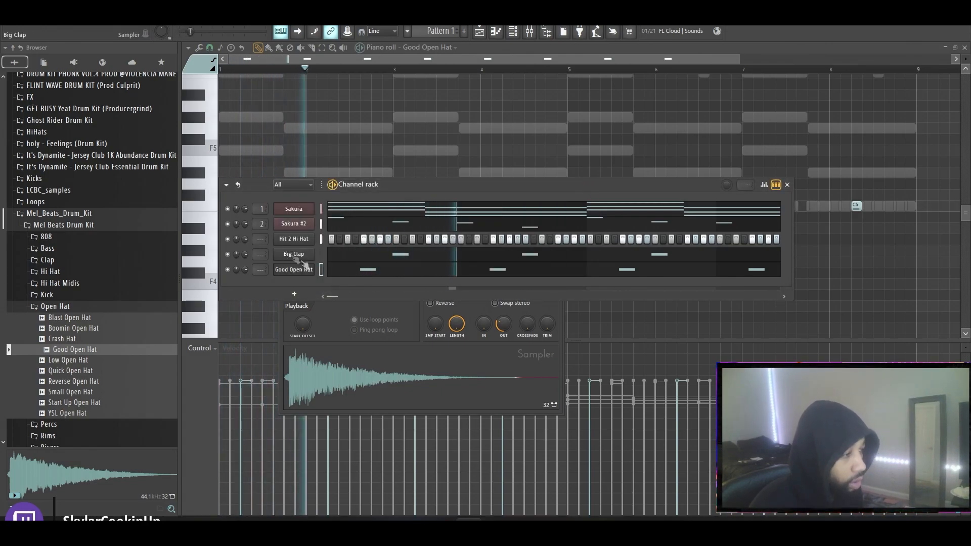
Audition the snare samples in the Mel Beats Drum Kit, add Basic Trap Snare as a new channel, and play the pattern
left_click(56, 306)
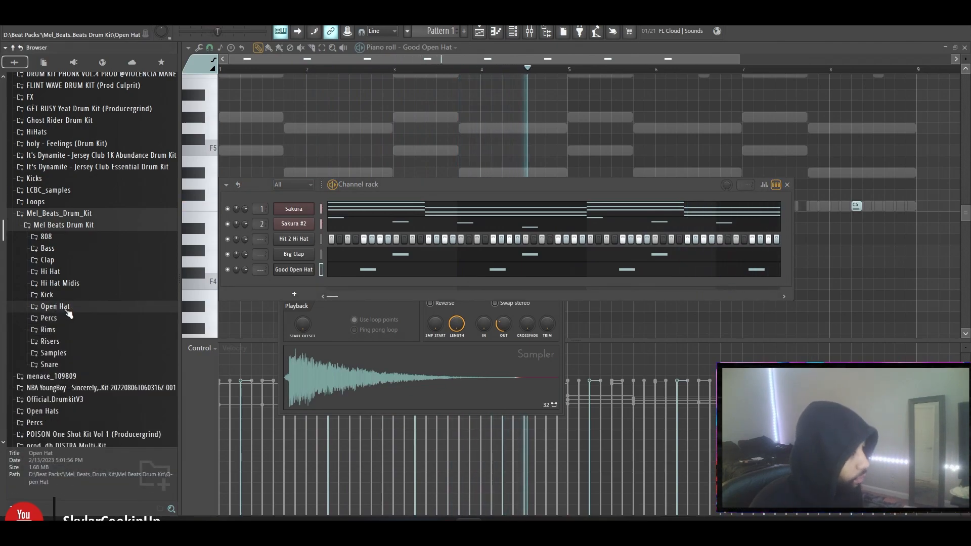
left_click(50, 365)
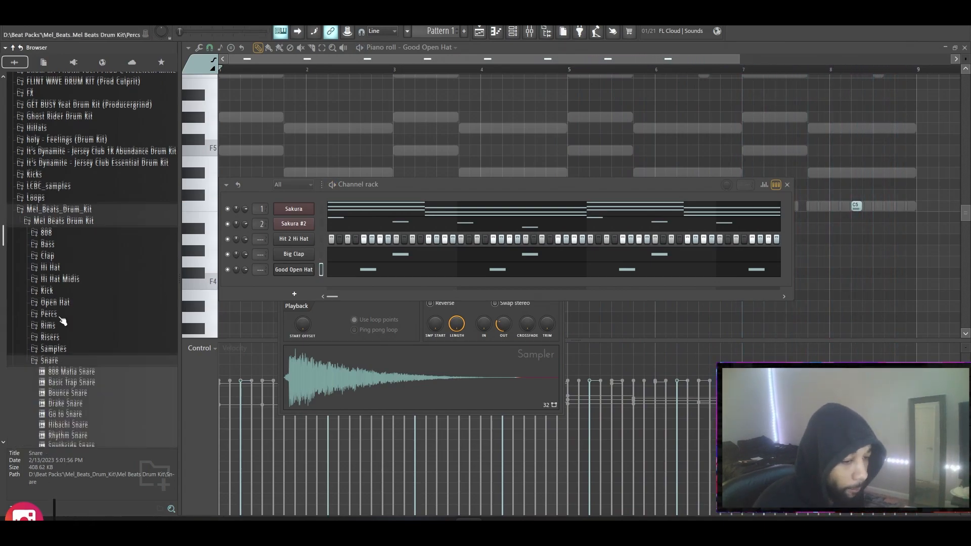
left_click(73, 292)
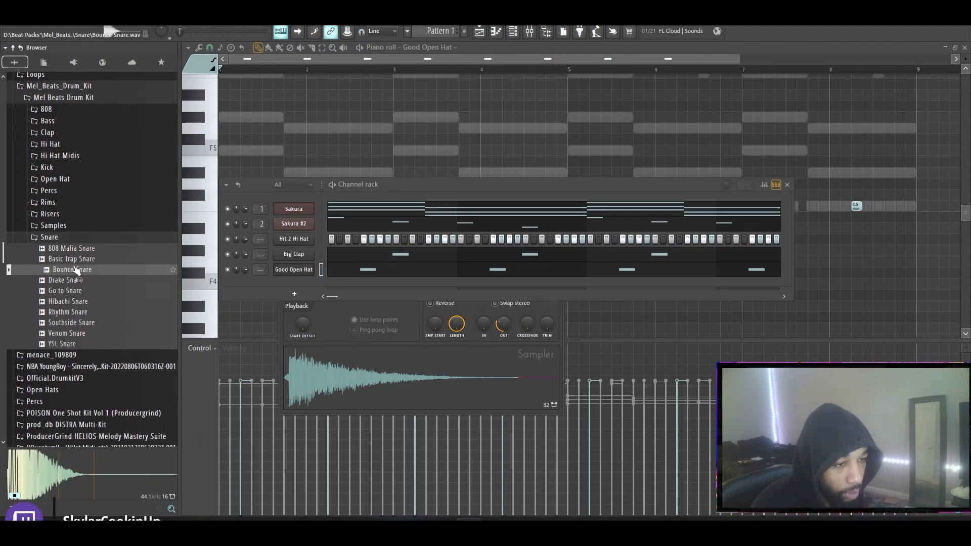
left_click(80, 259)
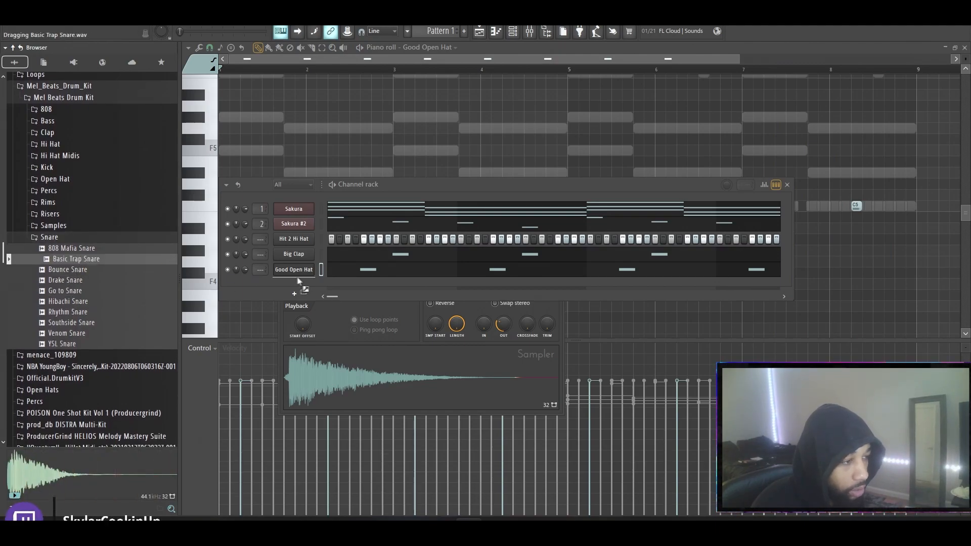
left_click_drag(298, 280, 299, 277)
key("space")
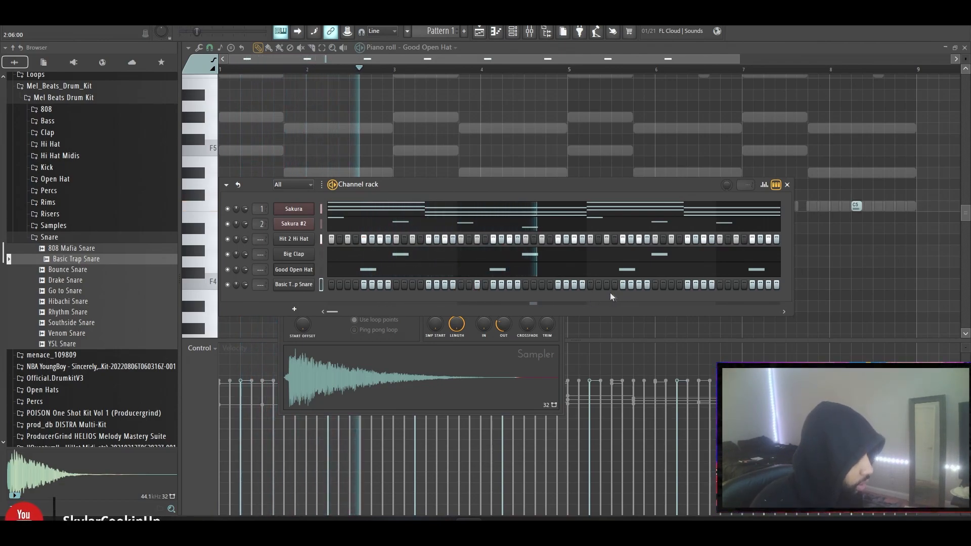
key("space")
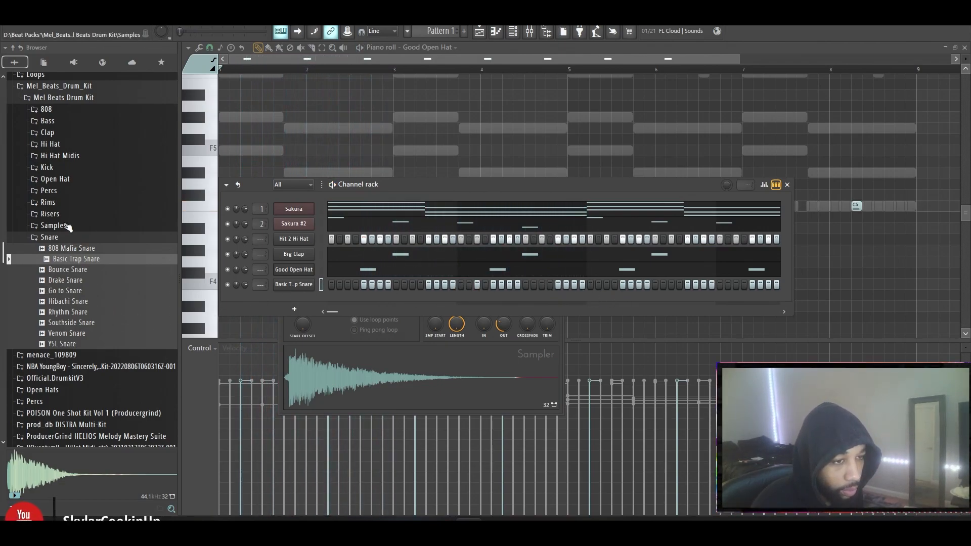
Add DMC Perc from the kit's percs as a new channel and place hits on steps 13 and 15 of bar 2 during playback
left_click(57, 193)
left_click(66, 234)
left_click(67, 245)
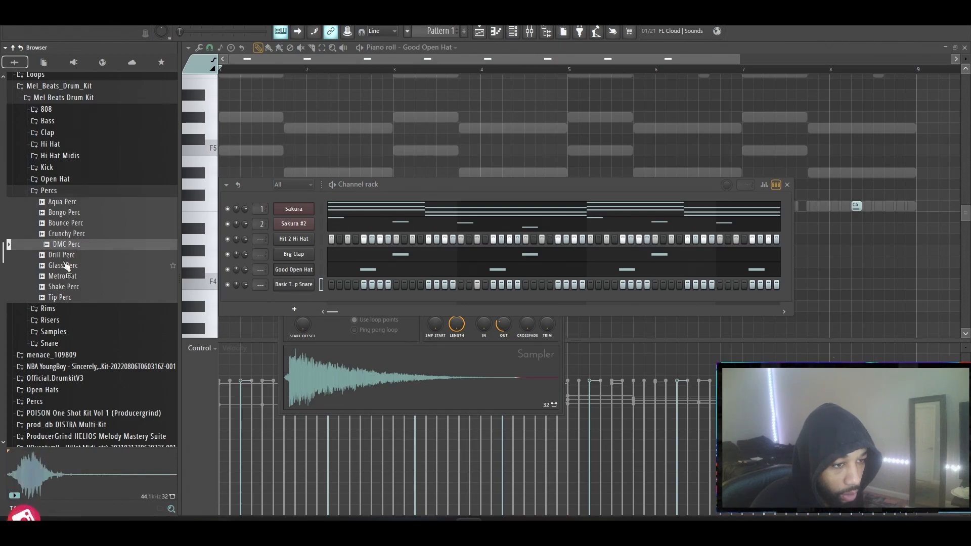
left_click(65, 246)
left_click_drag(283, 292, 284, 294)
key("space")
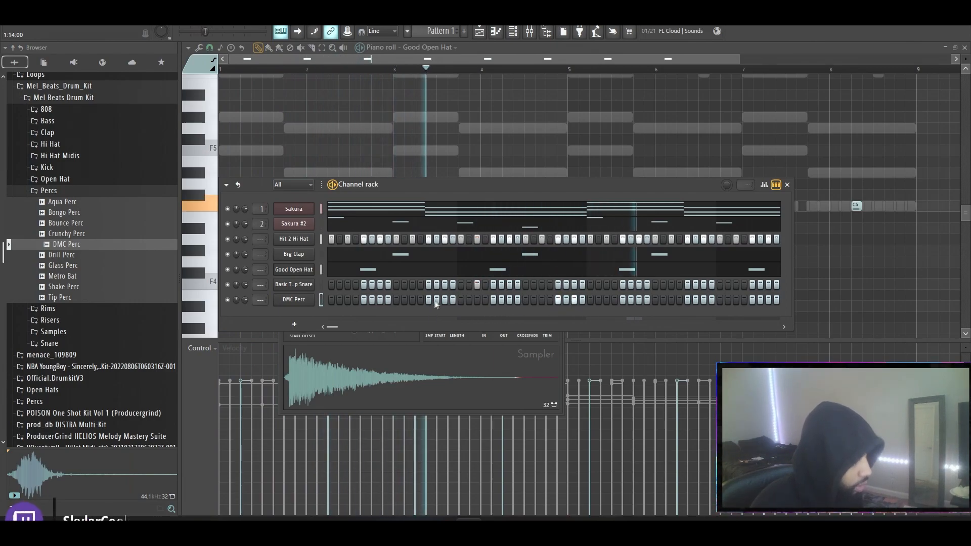
Convert the Basic Trap Snare steps to piano roll notes and duplicate the first four bars into bars 5 to 8
right_click(304, 285)
left_click(348, 287)
key("space")
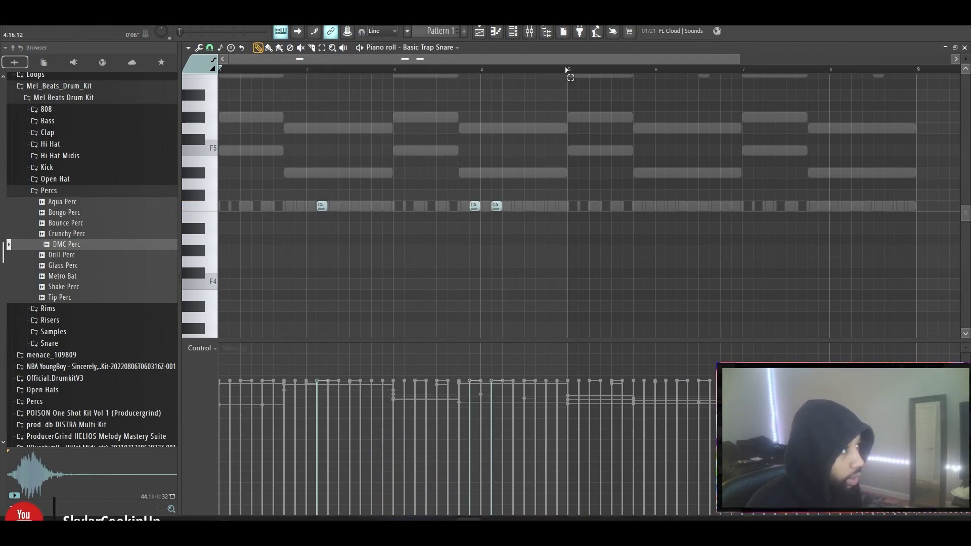
left_click_drag(566, 70, 220, 70)
key("ctrl+b")
key("ctrl+d")
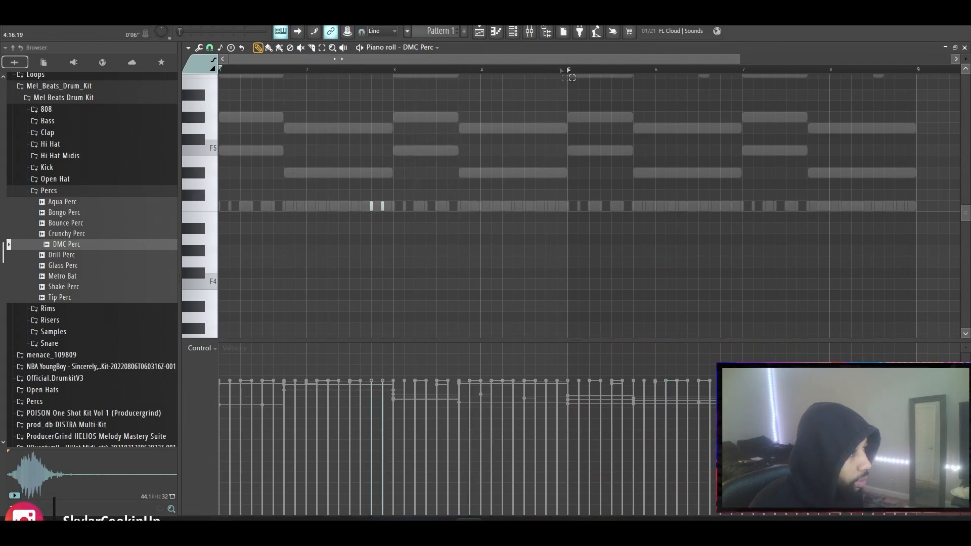
Duplicate the first four bars of DMC Perc hits into bars 5 to 8
left_click_drag(567, 70, 220, 69)
key("ctrl+b")
key("ctrl+d")
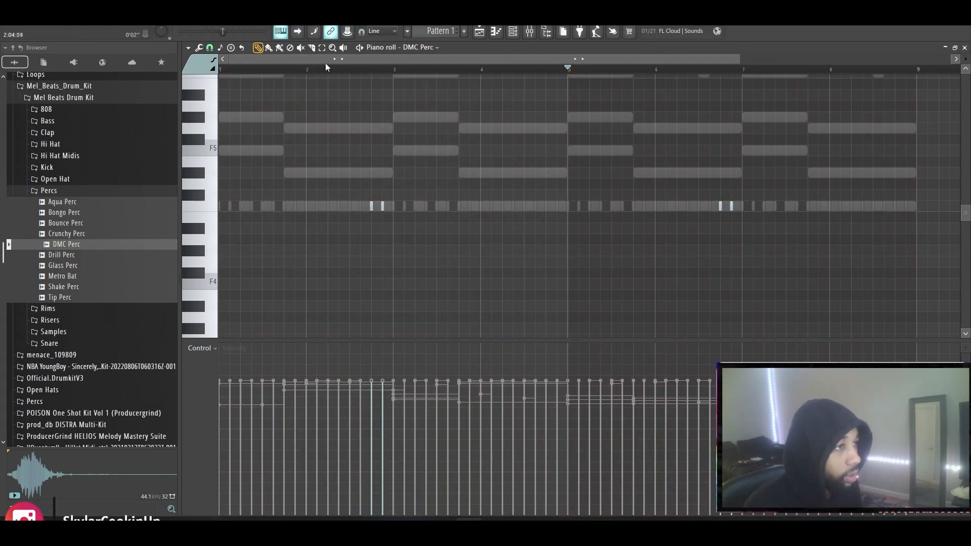
Play the full drum pattern and add DMC Perc hits on beat 4 of bars 4 and 8
left_click(408, 47)
left_click(548, 94)
left_click(513, 32)
key("space")
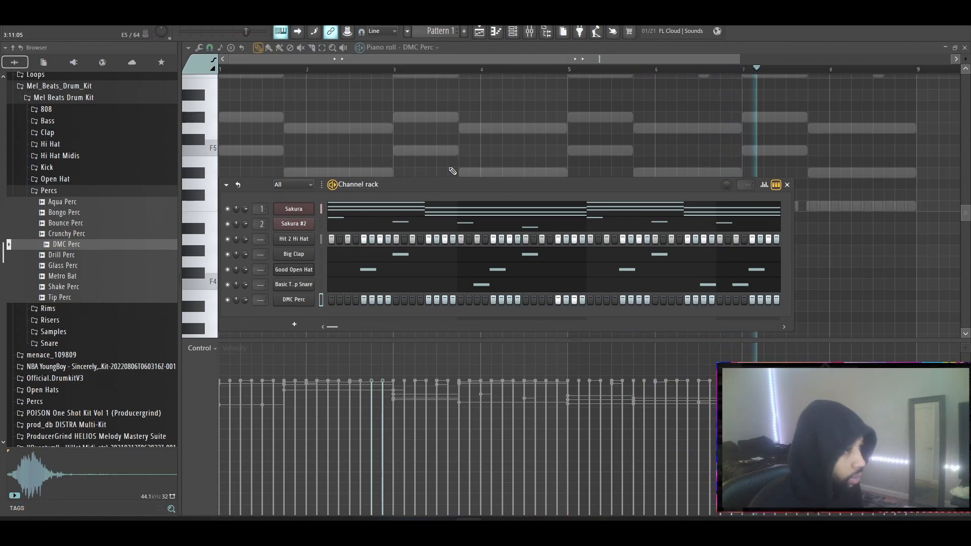
key("F6")
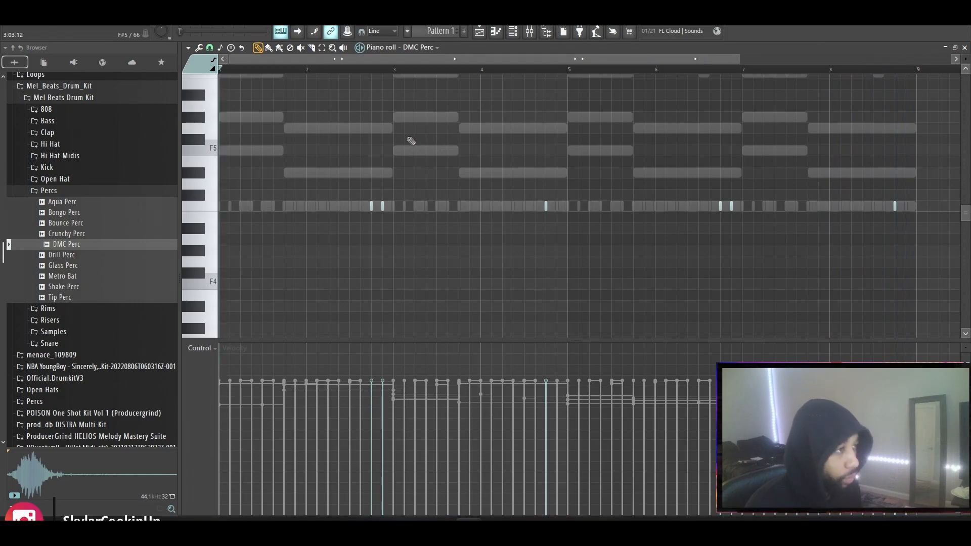
Audition the 808 samples in the Mel Beats Drum Kit and add Clean Spinz 808 as a new channel above Hit 2 Hi Hat
key("F6")
left_click(61, 110)
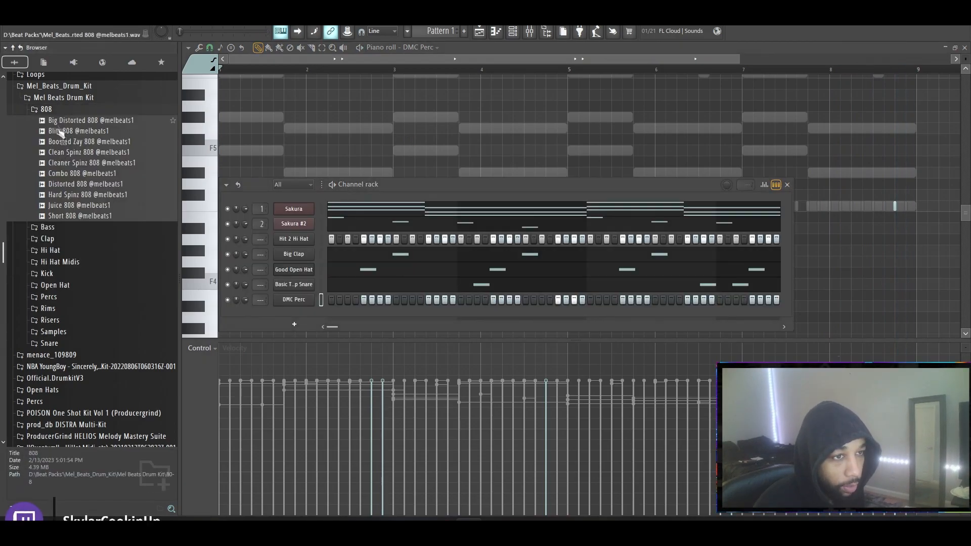
left_click(71, 153)
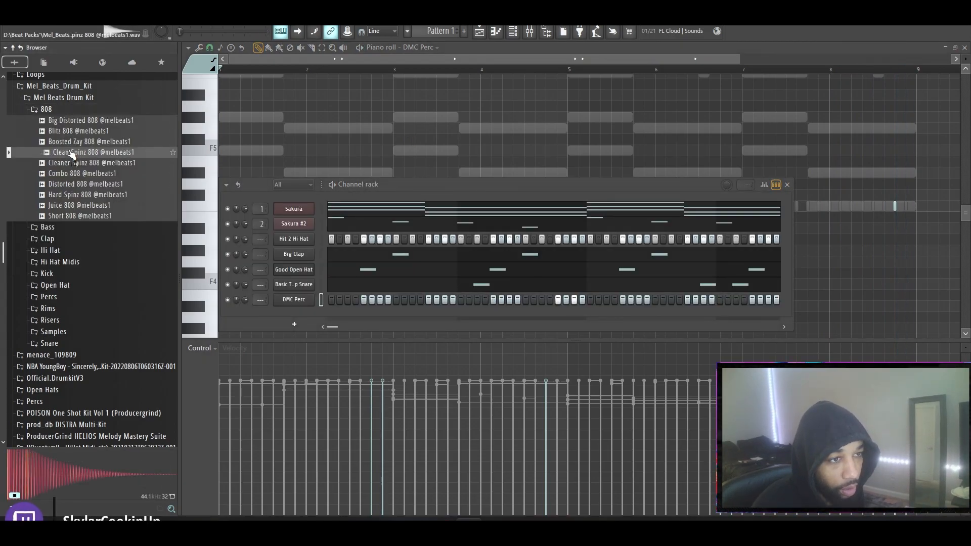
left_click(101, 164)
left_click_drag(101, 157, 292, 231)
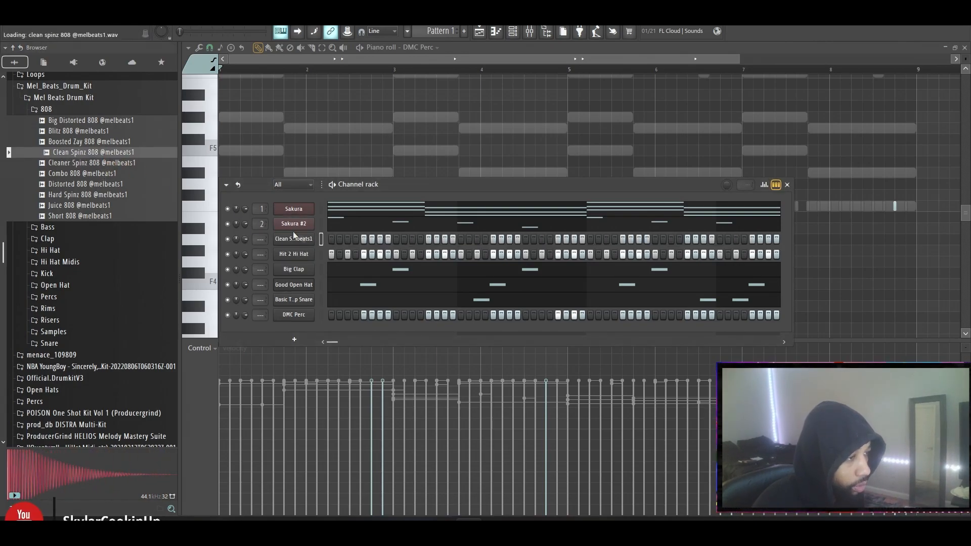
Place Clean Spinz 808 notes in bar 1, F5 on beat 1 and C5 on beat 4
right_click(305, 238)
left_click(331, 239)
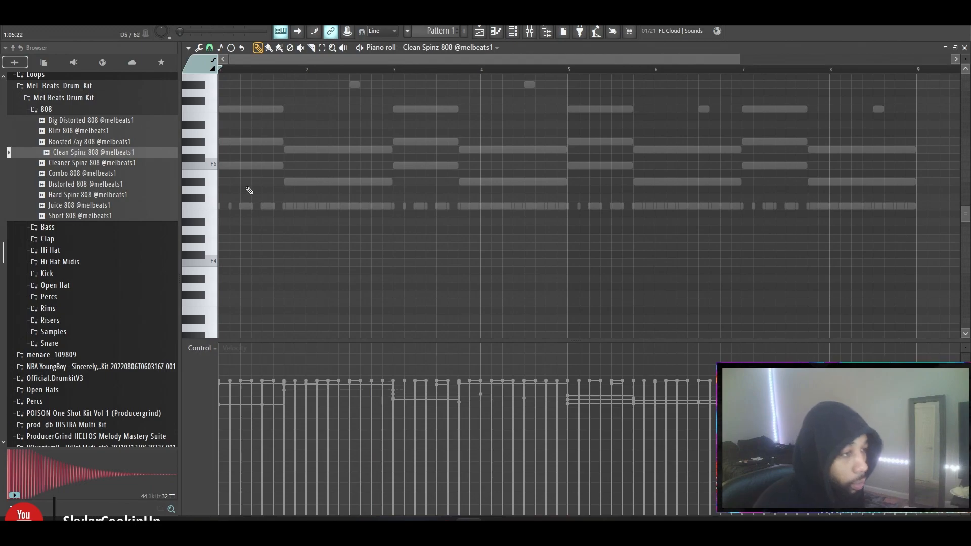
scroll(248, 188, "up", 1)
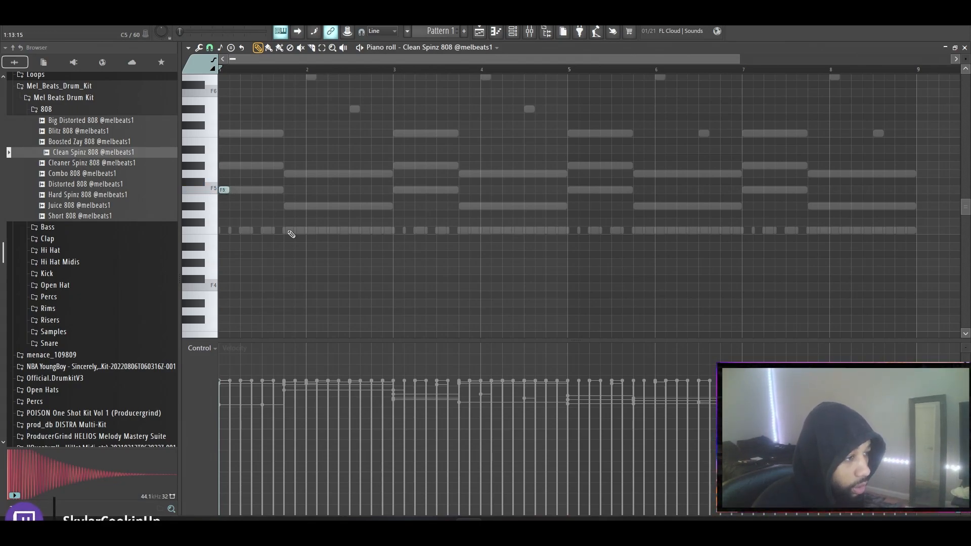
left_click(513, 32)
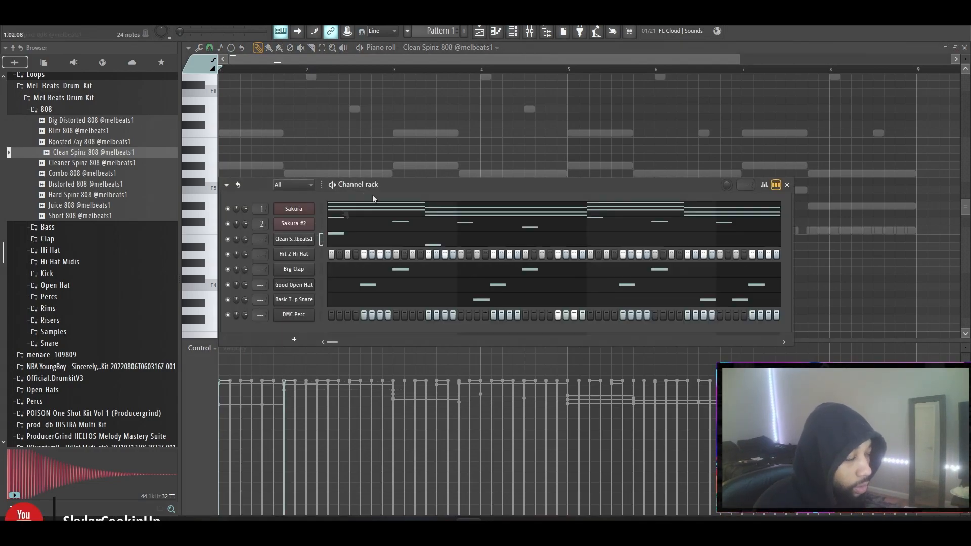
Make the Clean Spinz 808 channel cut itself and return to its piano roll
right_click(302, 240)
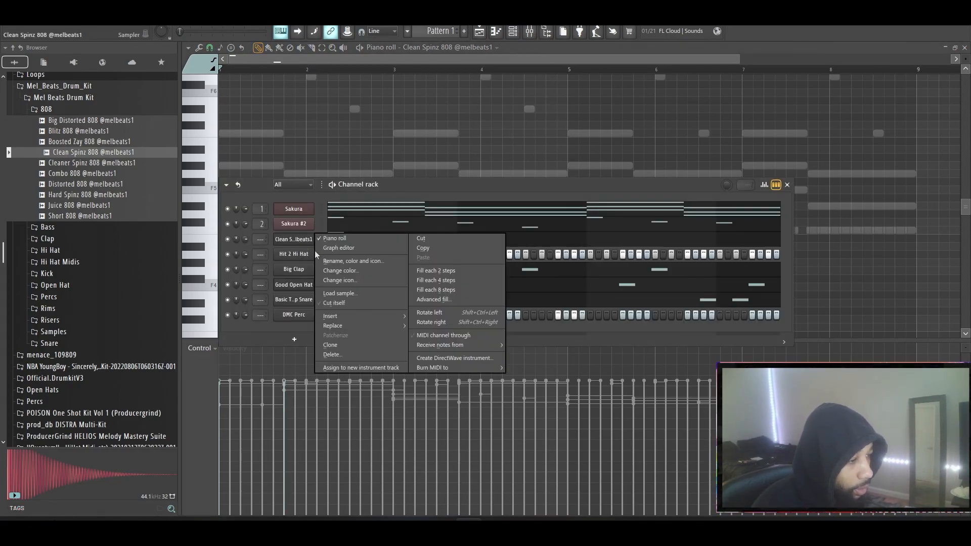
left_click(333, 305)
key("F6")
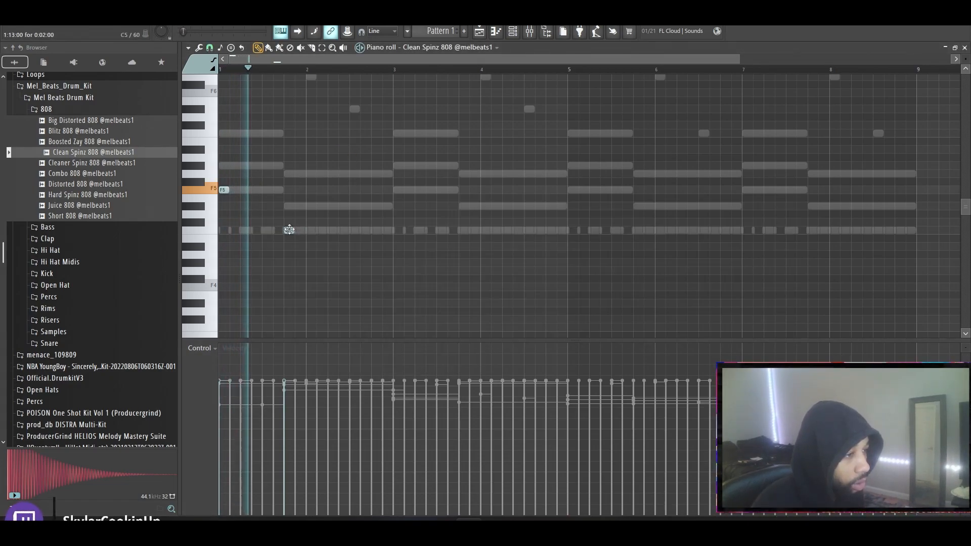
Add Clean Spinz 808 notes: C5 on beat 2 of bar 2, F5 on beats 1 and 2.5 of bar 3, and C5 on beat 4 of bar 3
left_click(339, 232)
right_click(341, 231)
key("space")
key("space")
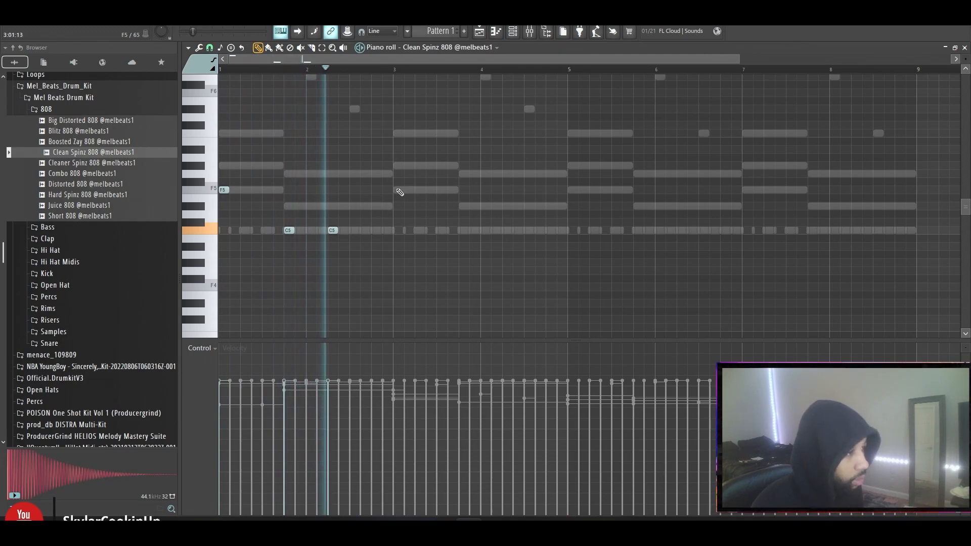
left_click(429, 189)
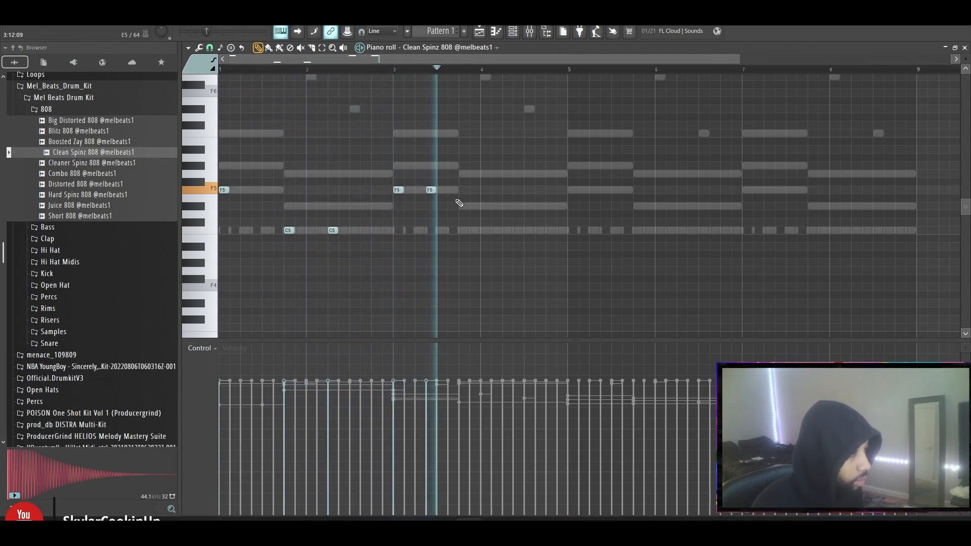
left_click(461, 231)
key("space")
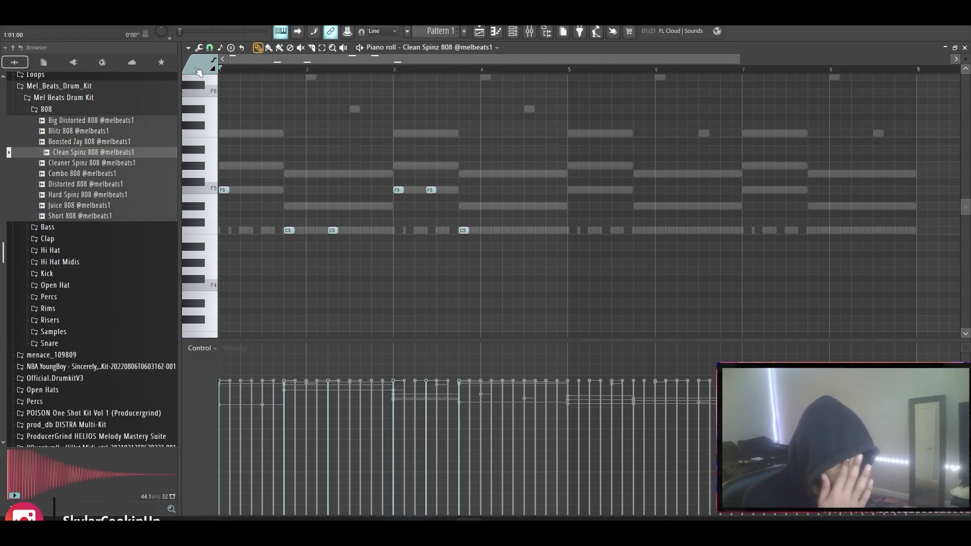
Play the bassline and add C5 notes for the 808 on beats 2 and 4 of bar 4
key("space")
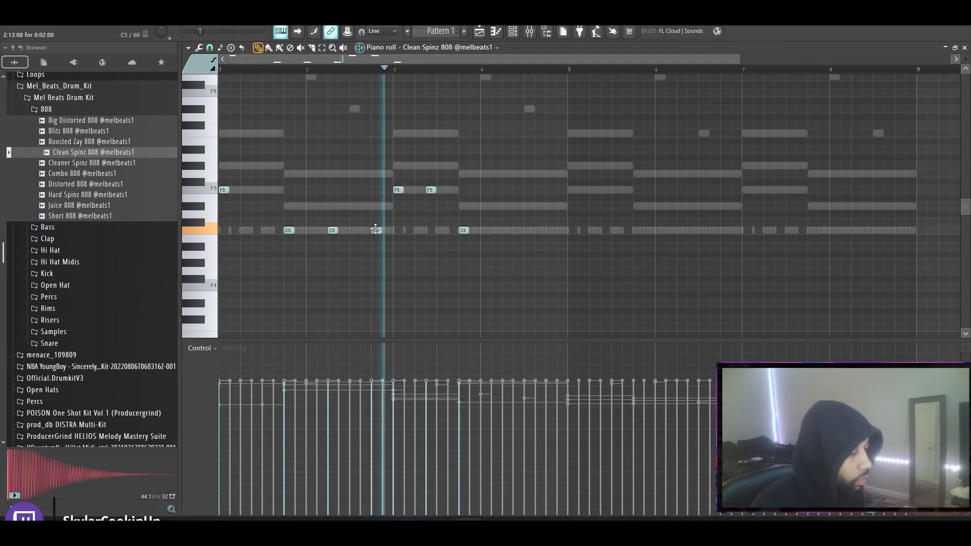
left_click(507, 230)
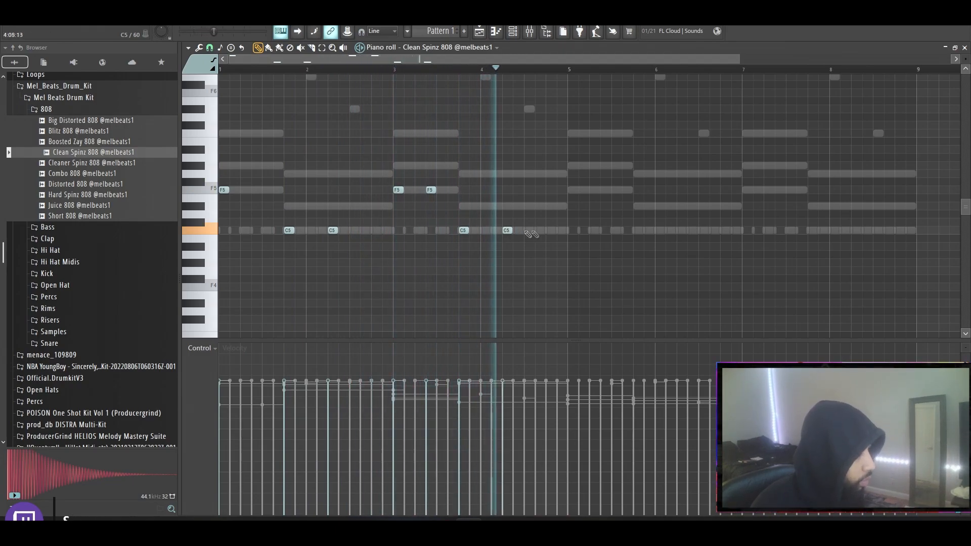
left_click(550, 230)
key("space")
Copy the four-bar Clean Spinz 808 pattern into bars 5 to 8 and play the result
key("ctrl+a")
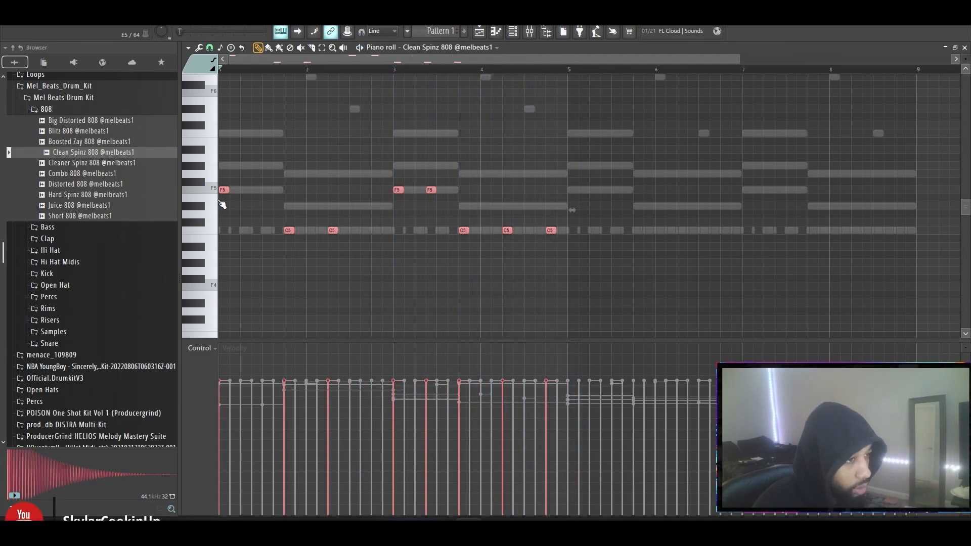
left_click_drag(224, 187, 574, 188)
key("ctrl+d")
key("space")
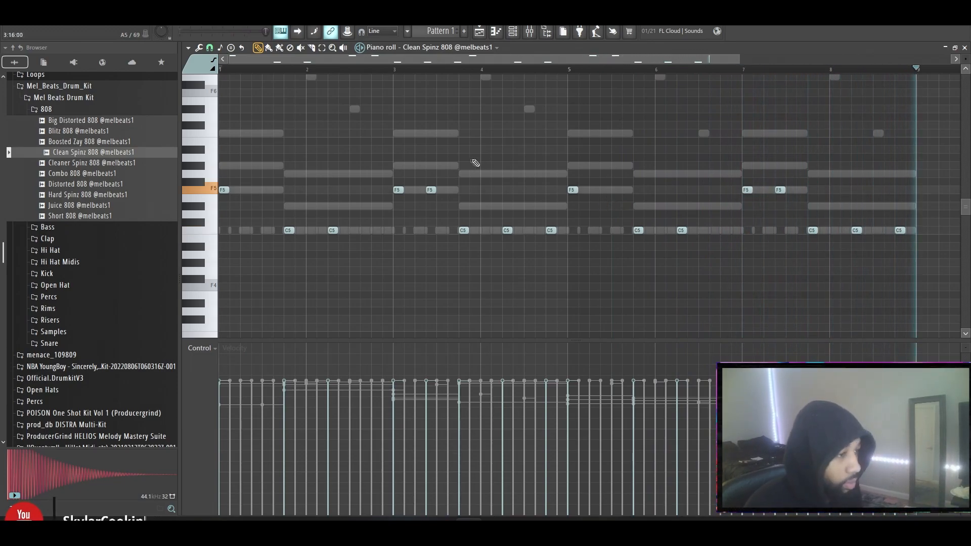
Stop playback and route all eight channels to their own mixer tracks, starting with Sakura on track 1
key("F6")
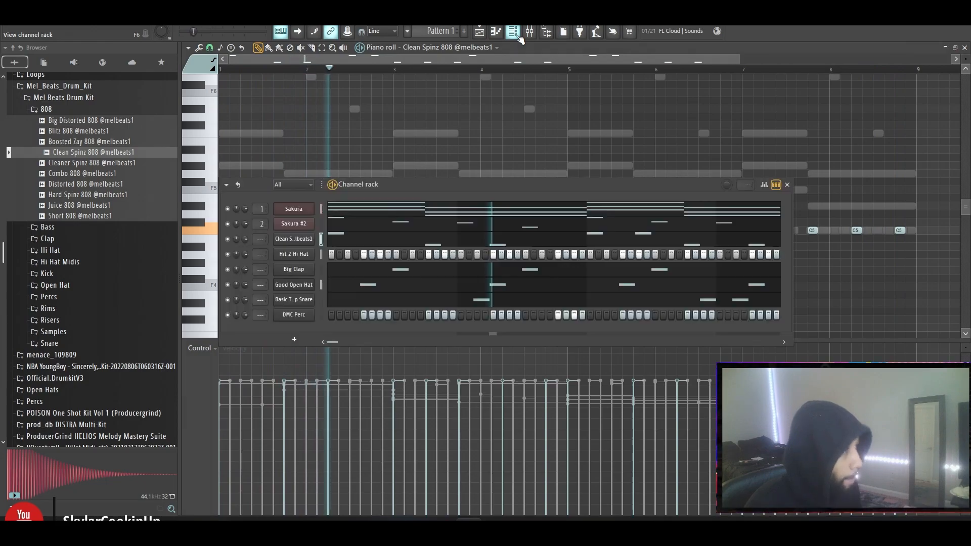
key("space")
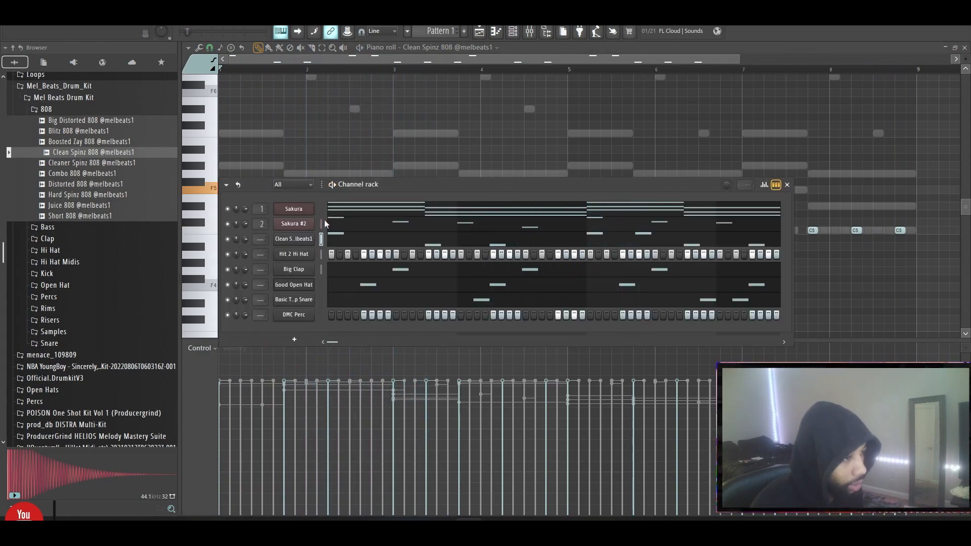
left_click_drag(323, 207, 321, 257)
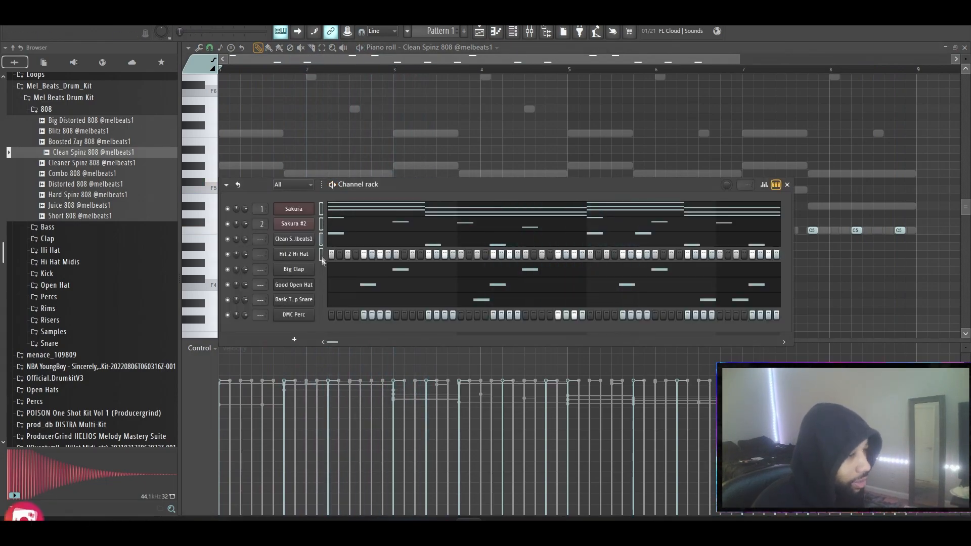
left_click(529, 32)
left_click(435, 181)
key("ctrl+shift+l")
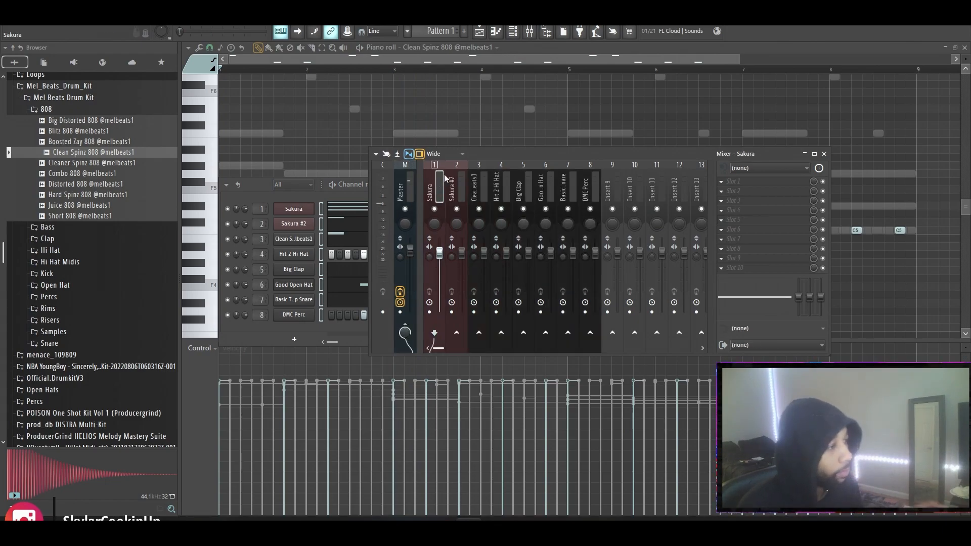
Insert a third Sakura channel above Clean Spinz 808 and assign it to free mixer track 3
left_click(325, 199)
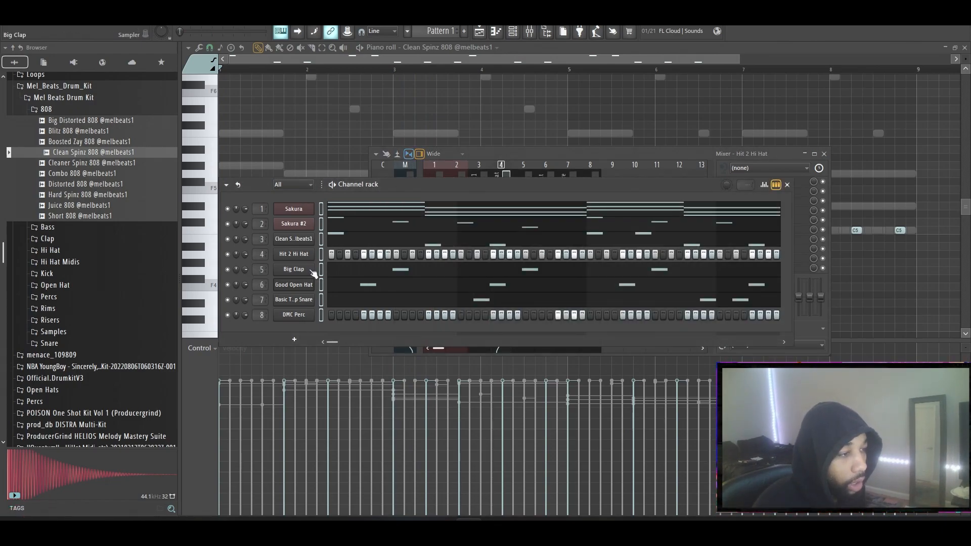
right_click(298, 243)
mouse_move(369, 317)
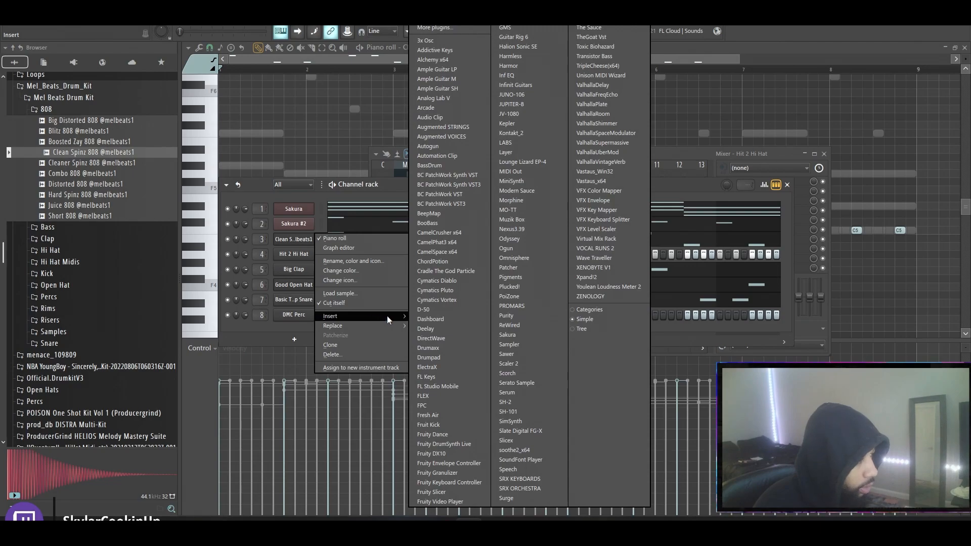
left_click(520, 332)
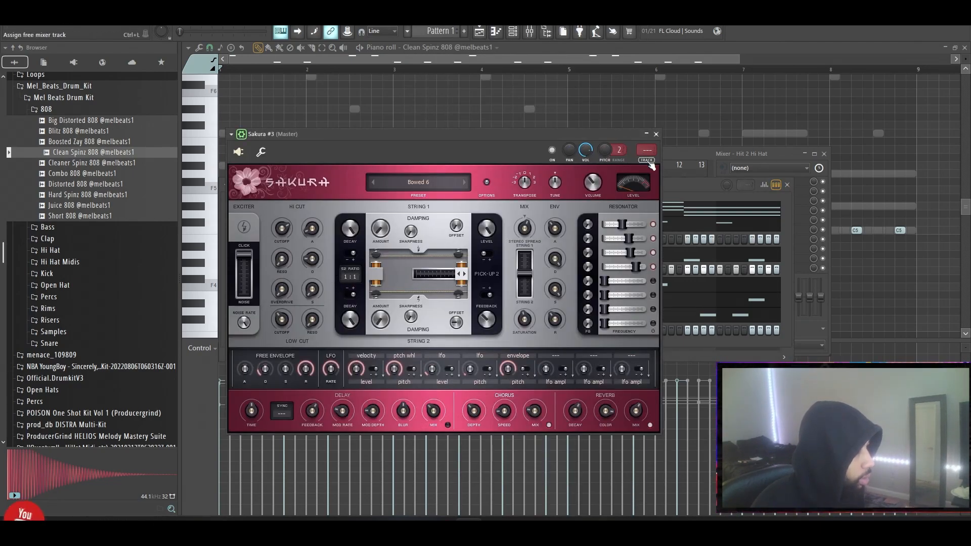
left_click(649, 163)
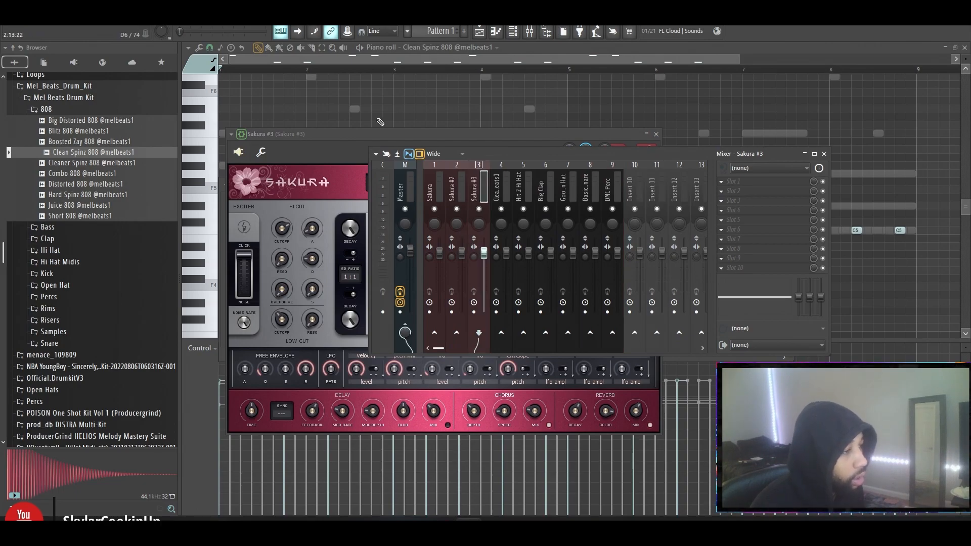
Load the Pad 1 preset from the Default bank in the new Sakura channel
left_click(348, 171)
left_click(401, 180)
left_click(384, 260)
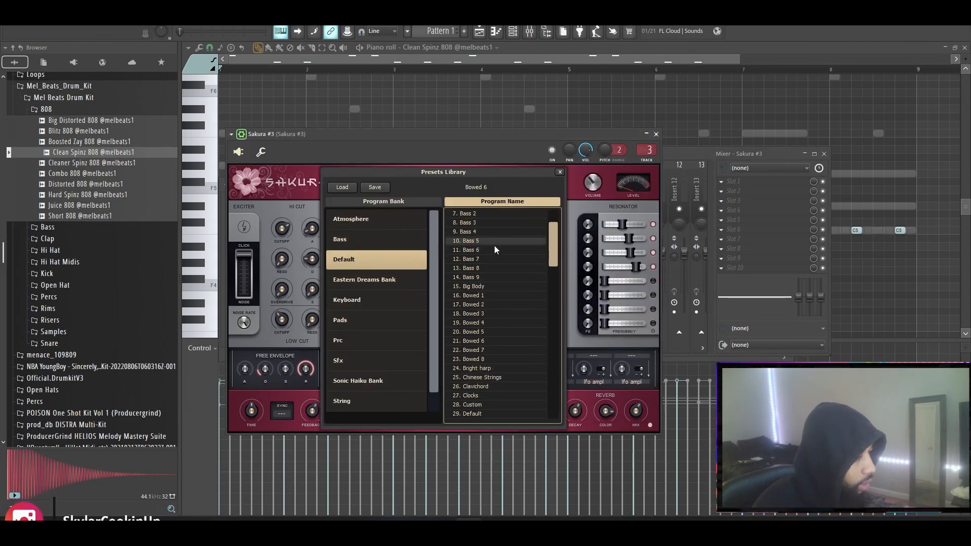
scroll(493, 263, "down", 15)
left_click(485, 313)
left_click(473, 242)
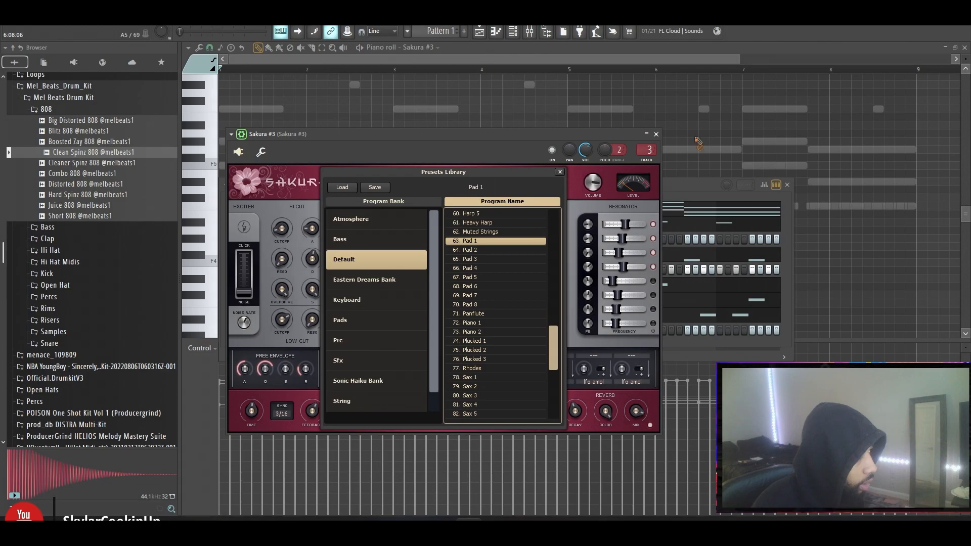
Draw the pad melody: F5 for three beats, G5 from beat 4 of bar 1 through bar 2, and C6 across bars 3 and 4
left_click(698, 141)
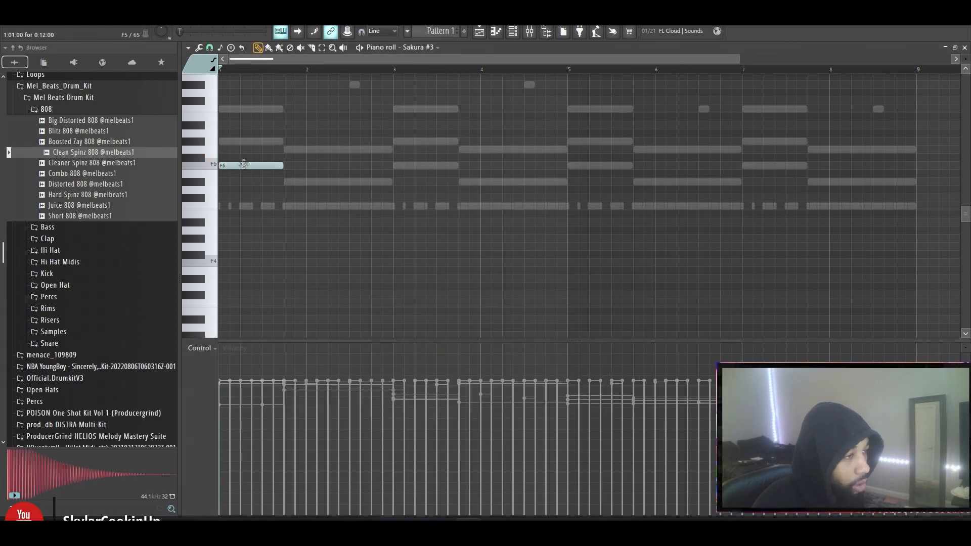
key("space")
left_click(285, 149)
left_click_drag(347, 149, 386, 150)
left_click(395, 109)
left_click_drag(501, 110, 461, 113)
key("space")
left_click(459, 150)
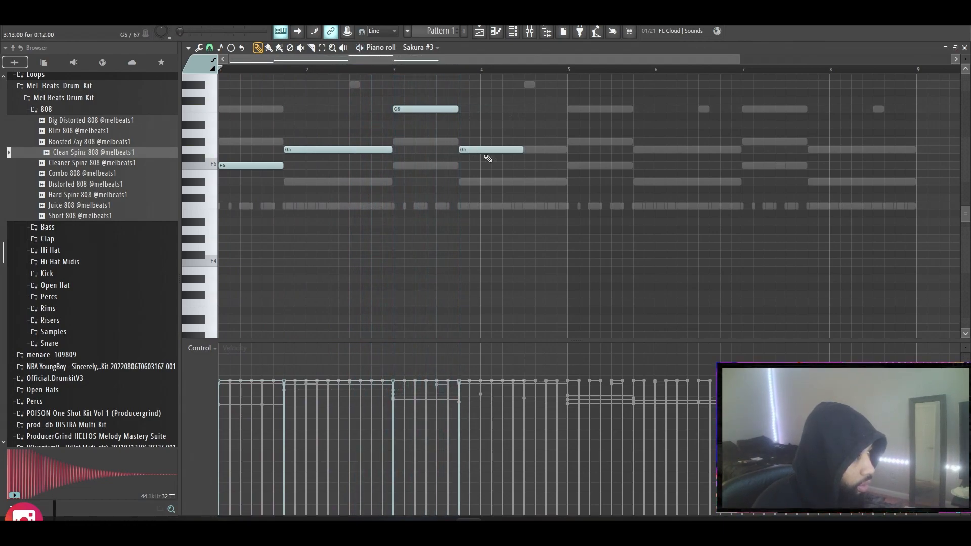
key("space")
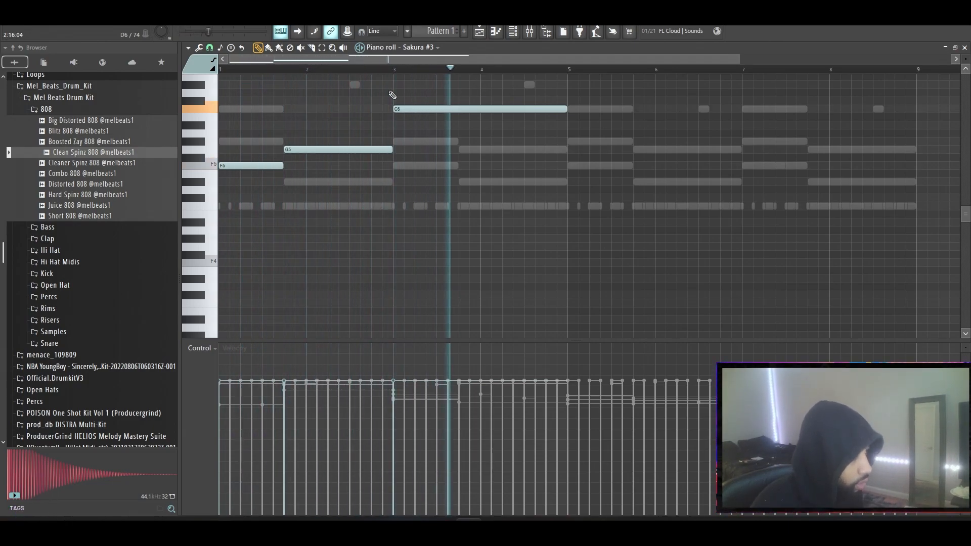
Duplicate the four-bar pad melody into bars 5 to 8 and lower the long note in bar 7 to D#5
key("ctrl+b")
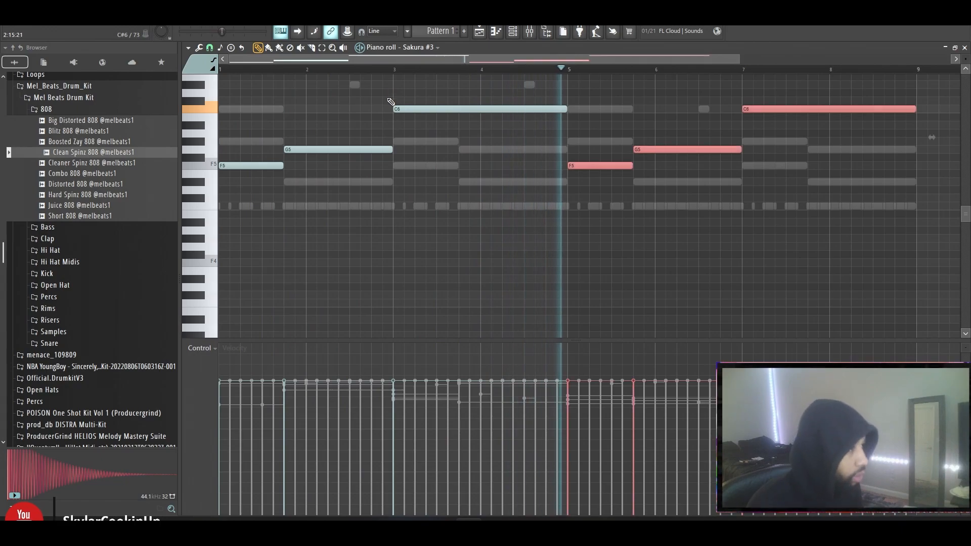
key("ctrl+d")
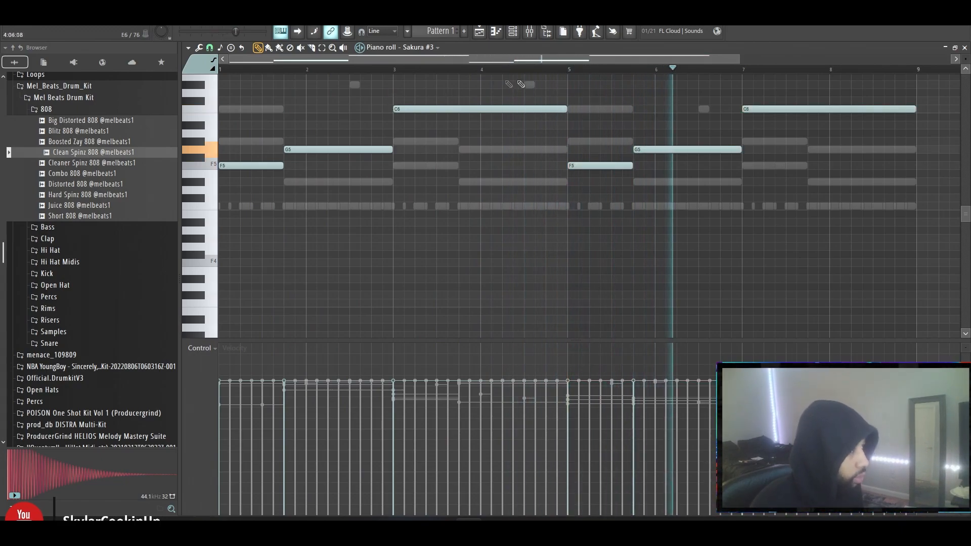
left_click_drag(754, 107, 756, 176)
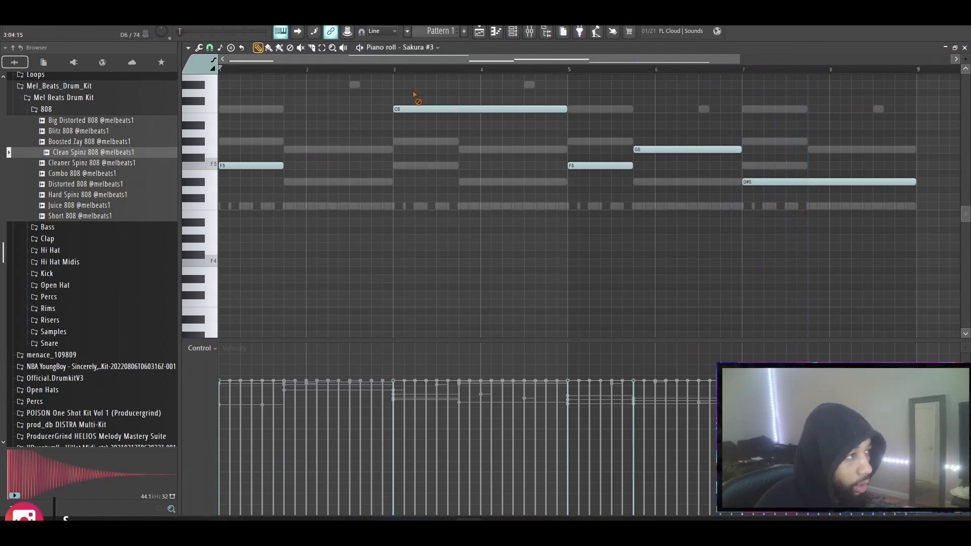
Try other pitches for the long pad notes, including removing the bar 3 note and raising the bar 7 note to C6
right_click(412, 108)
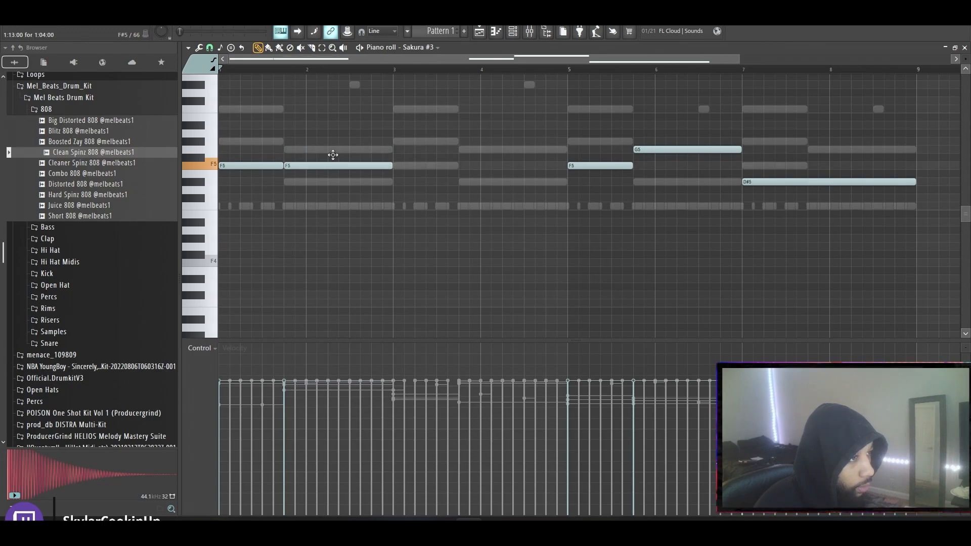
left_click(412, 109)
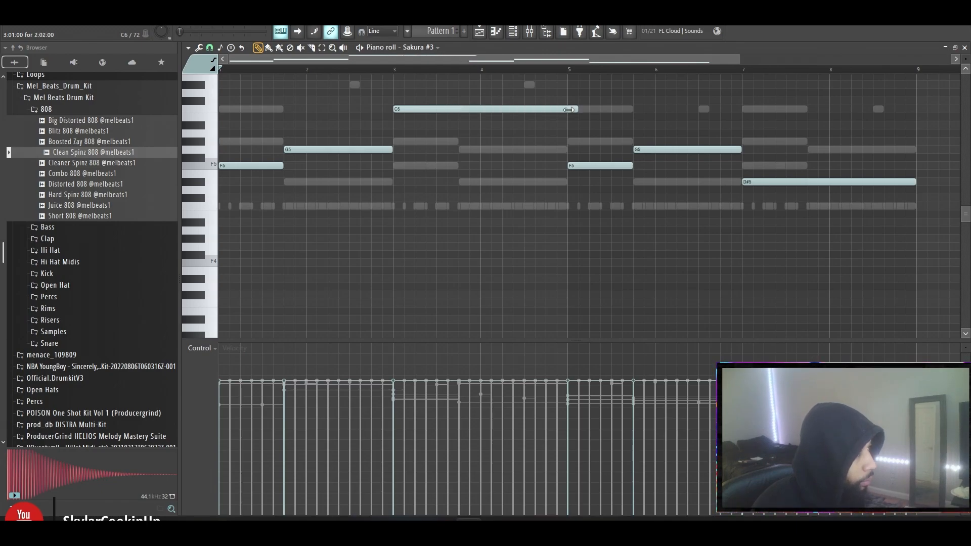
left_click_drag(395, 71, 518, 70)
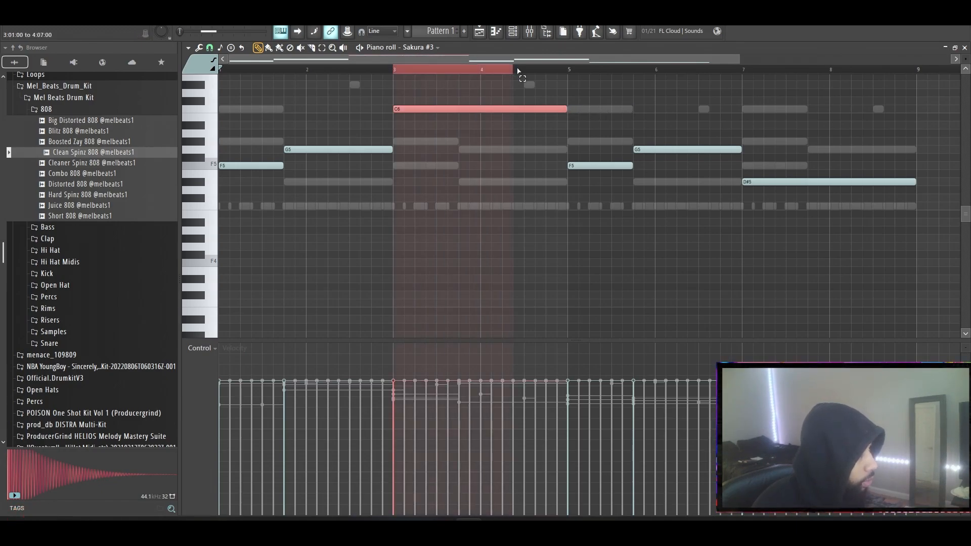
left_click(568, 72)
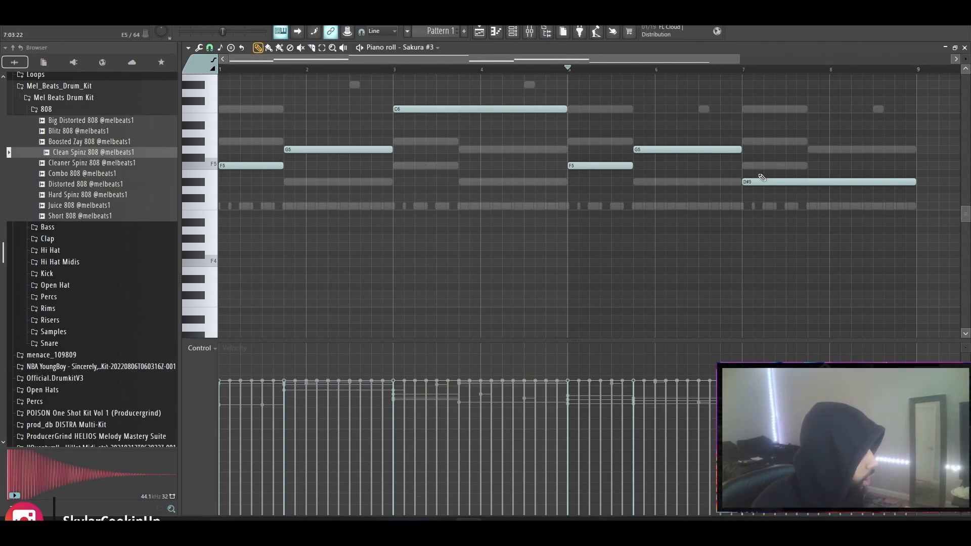
left_click_drag(762, 177, 764, 133)
left_click(741, 110)
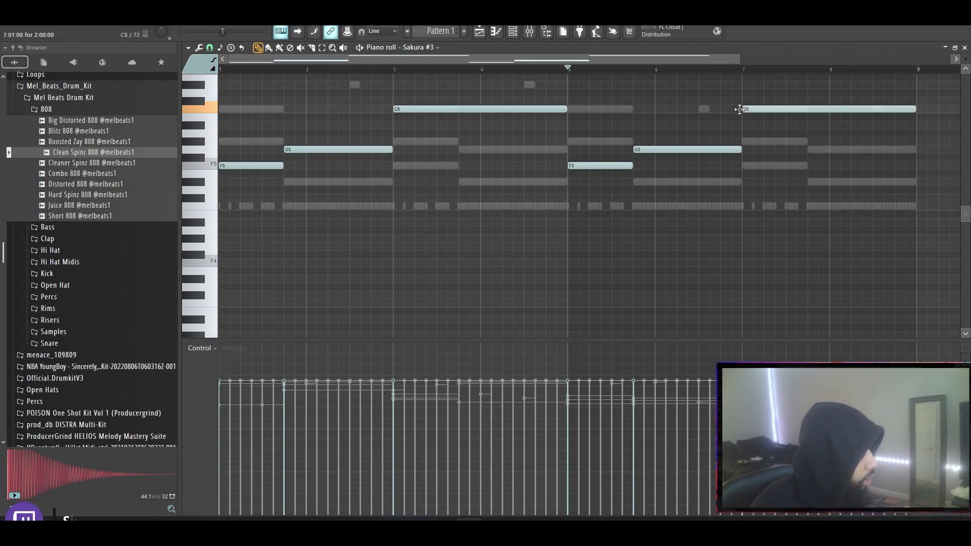
left_click_drag(813, 183, 752, 185)
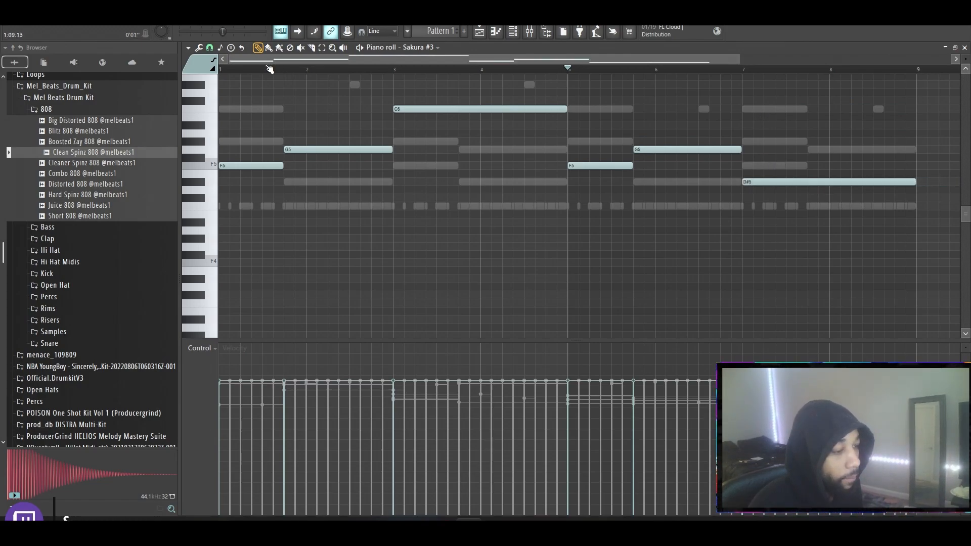
Play the full loop, then split Pattern 1 by channel in the playlist
key("space")
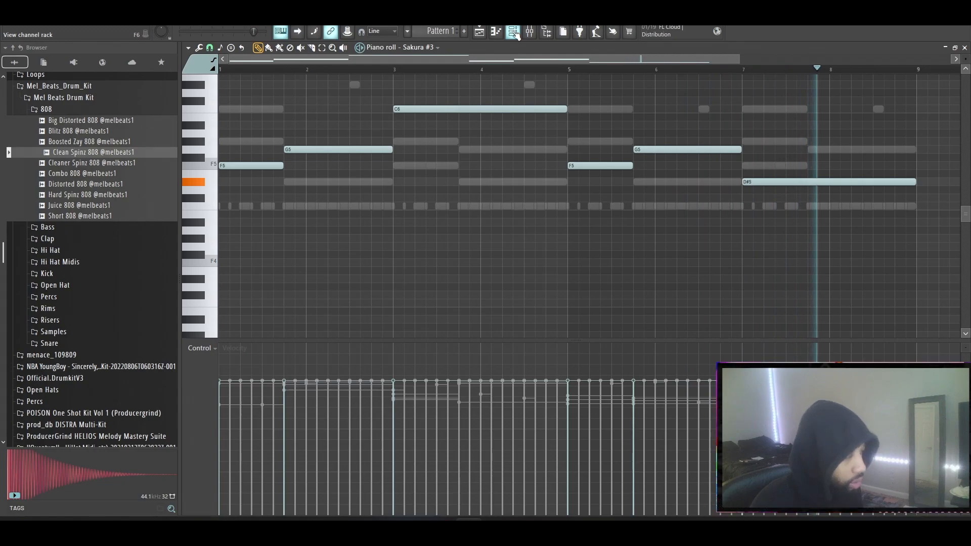
left_click(513, 32)
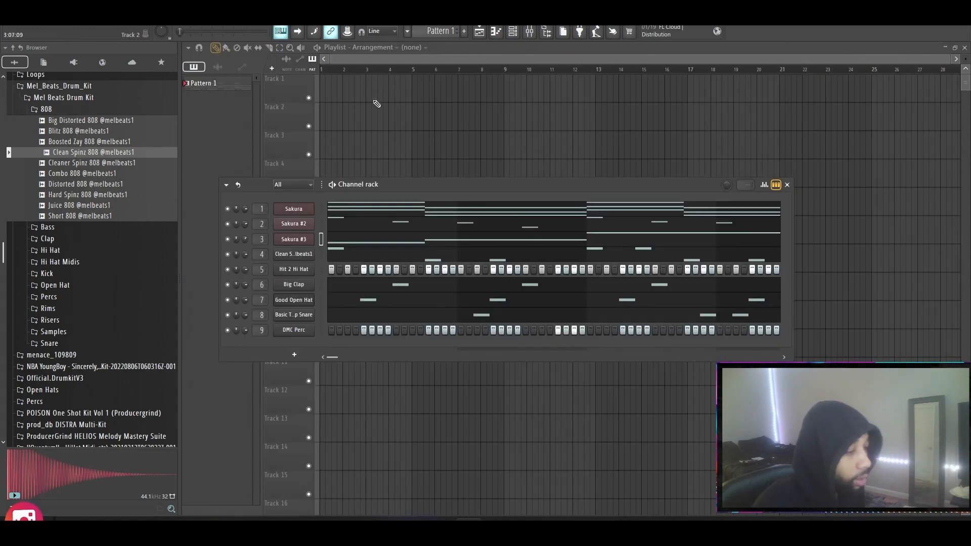
left_click_drag(384, 190, 405, 162)
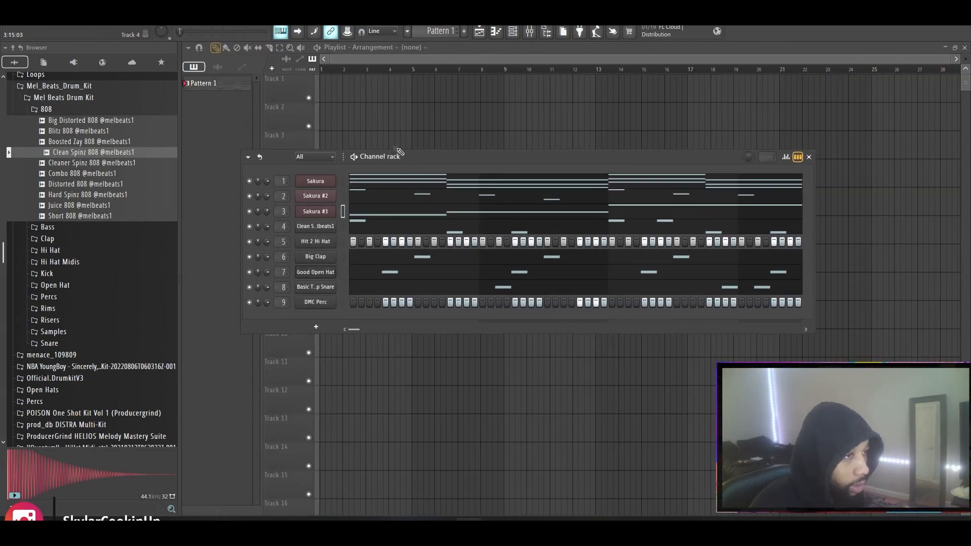
left_click(220, 86)
left_click(501, 36)
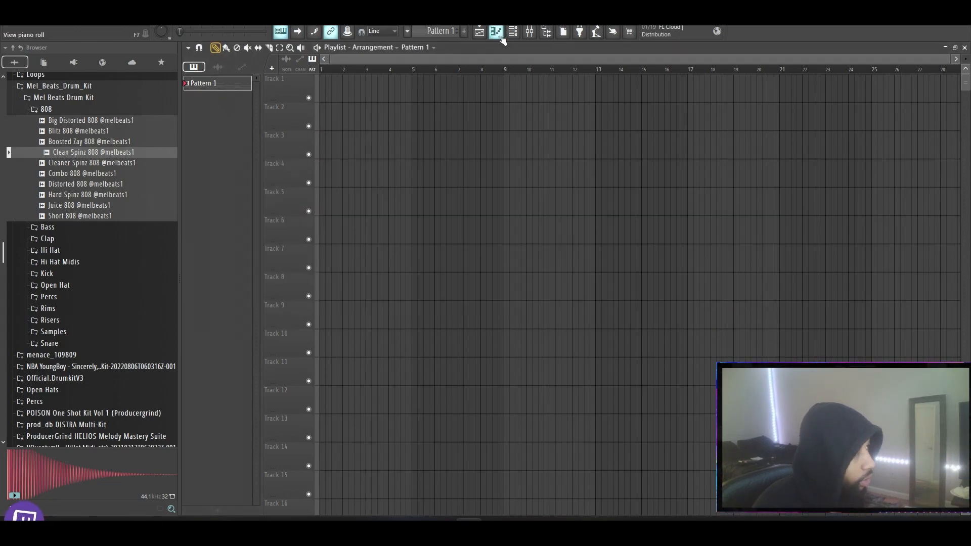
right_click(231, 90)
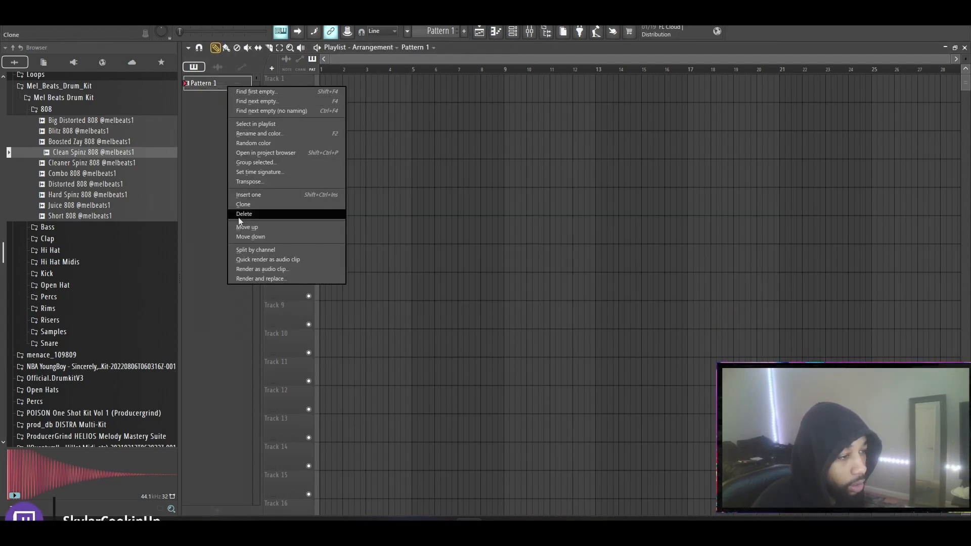
left_click(240, 250)
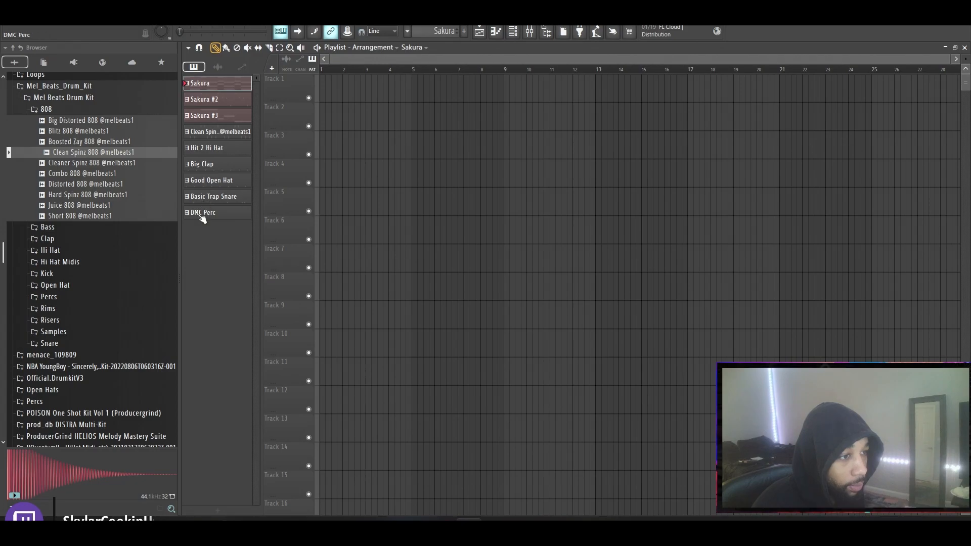
Place the nine split patterns on tracks 1 to 9 and duplicate the eight-bar block four times to fill 40 bars
left_click_drag(205, 94, 324, 83)
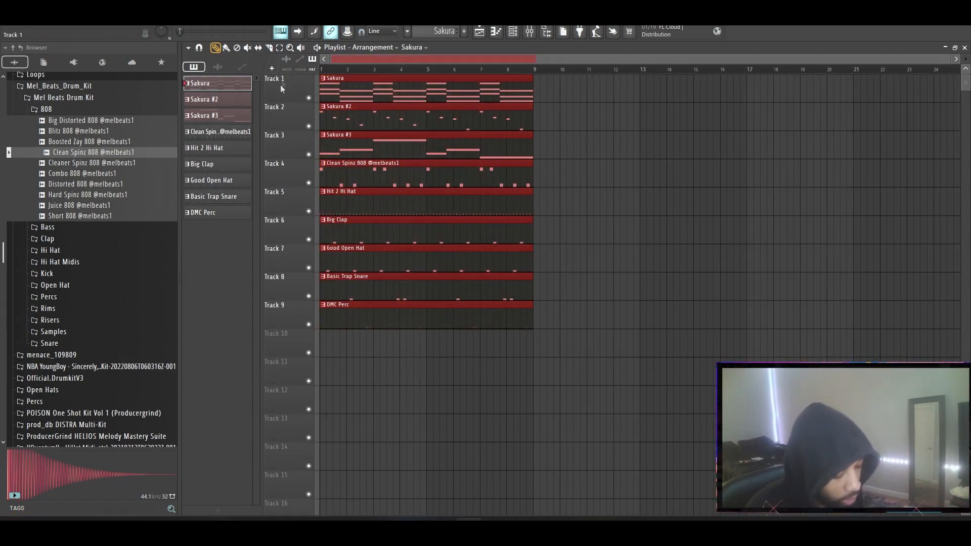
key("ctrl+b")
key("ctrl+b")
key("ctrl+b")
key("ctrl+b")
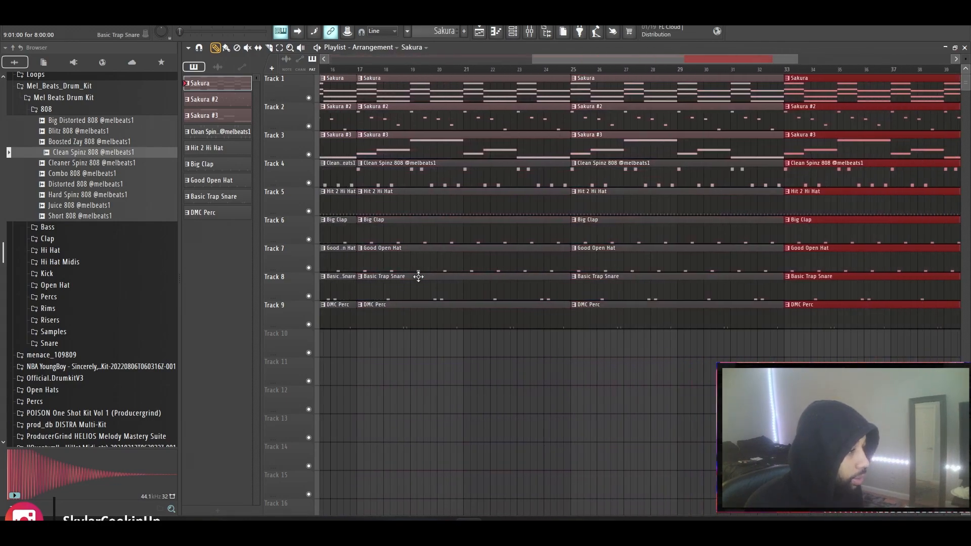
left_click(347, 352, "ctrl")
right_click(347, 352, "ctrl")
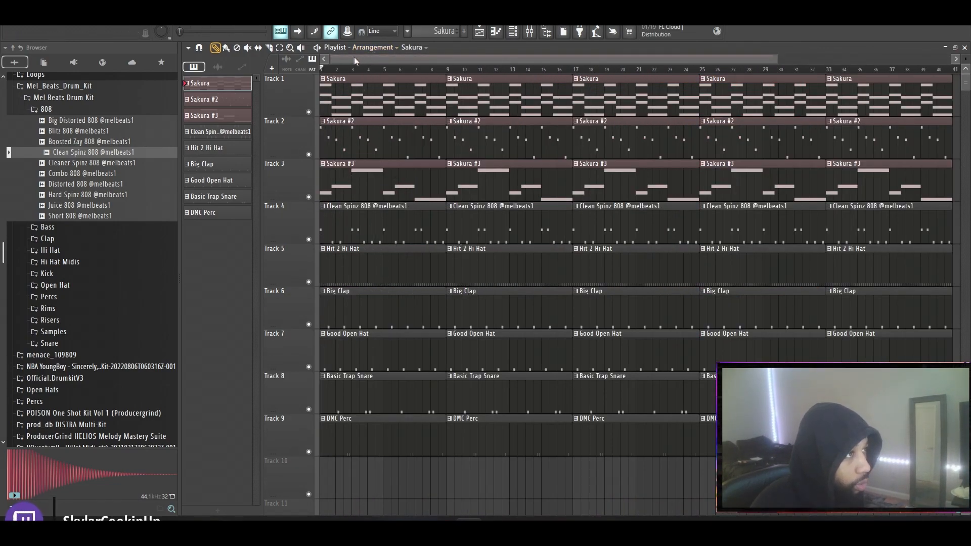
Remove the Sakura #3 and Clean Spinz 808 clips from bars 1 to 8 and play the arrangement from the start
left_click_drag(449, 71, 263, 75)
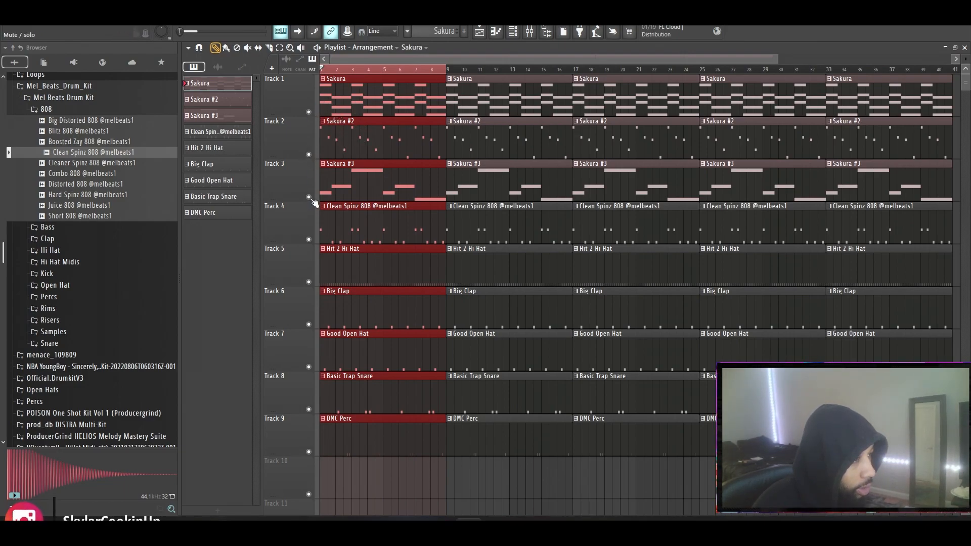
right_click(345, 189)
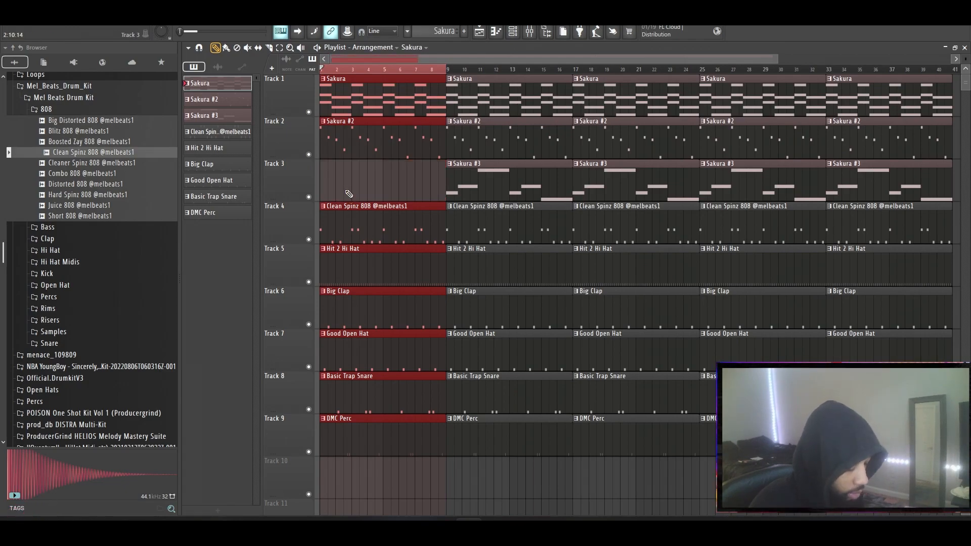
left_click(351, 190)
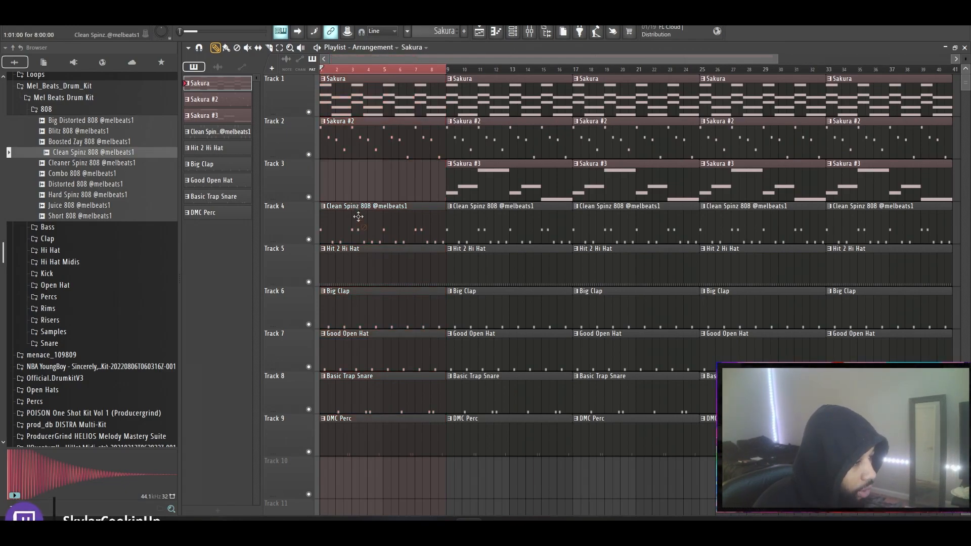
right_click(358, 216)
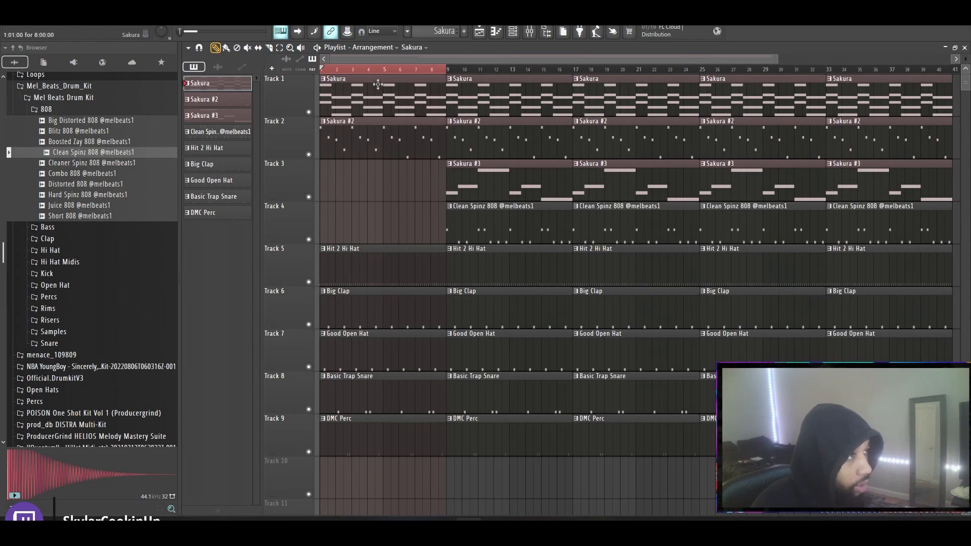
key("space")
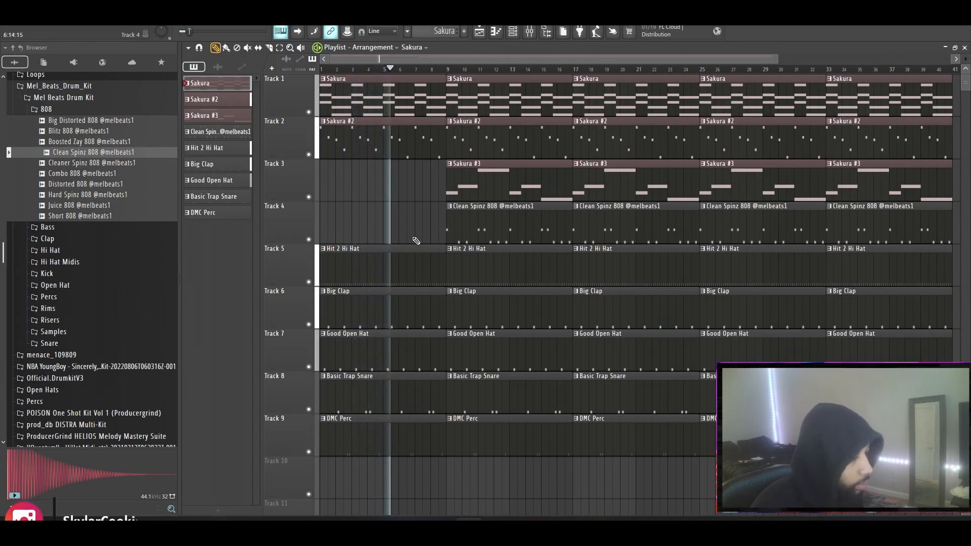
Remove the Basic Trap Snare clip from bars 9 to 16 and the Sakura #2 and Sakura #3 clips from bars 25 to 32
right_click(487, 400)
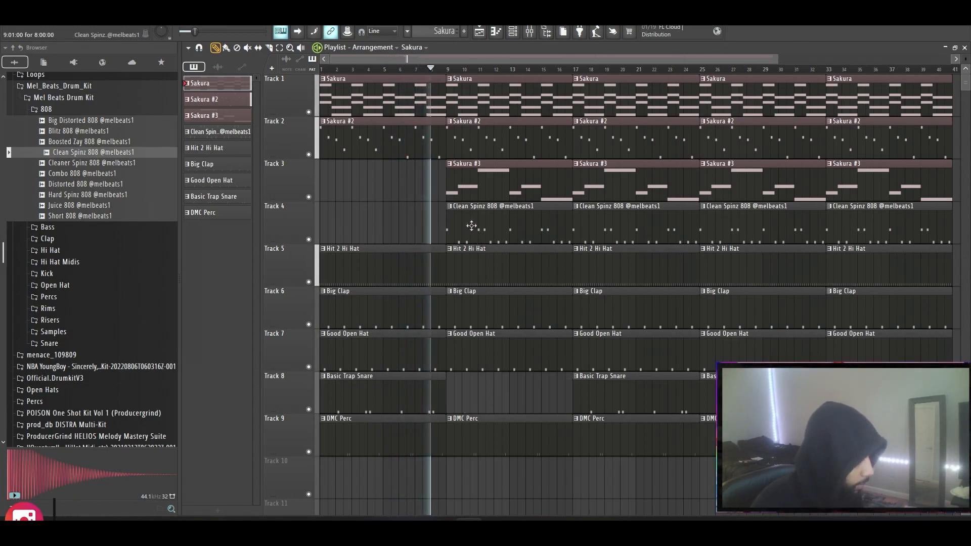
key("space")
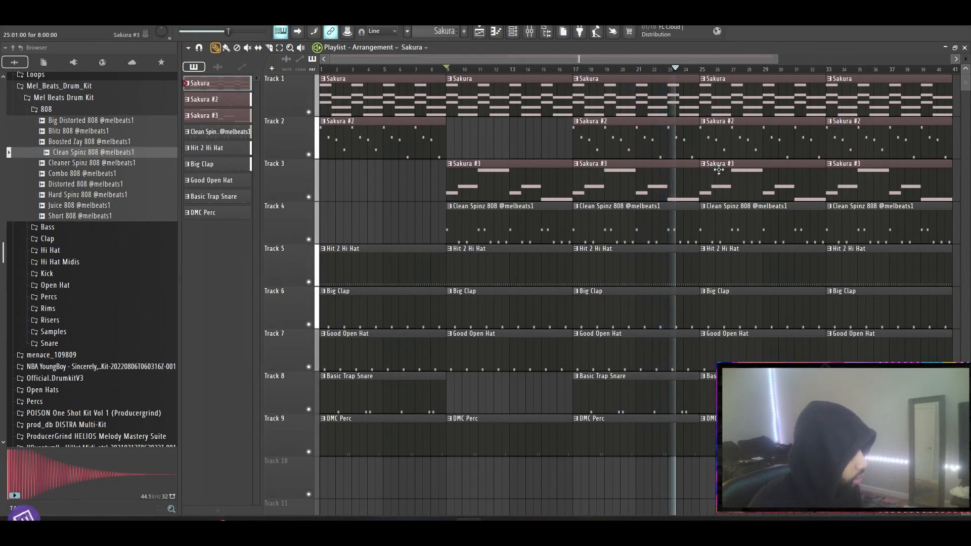
right_click(734, 141)
right_click(736, 192)
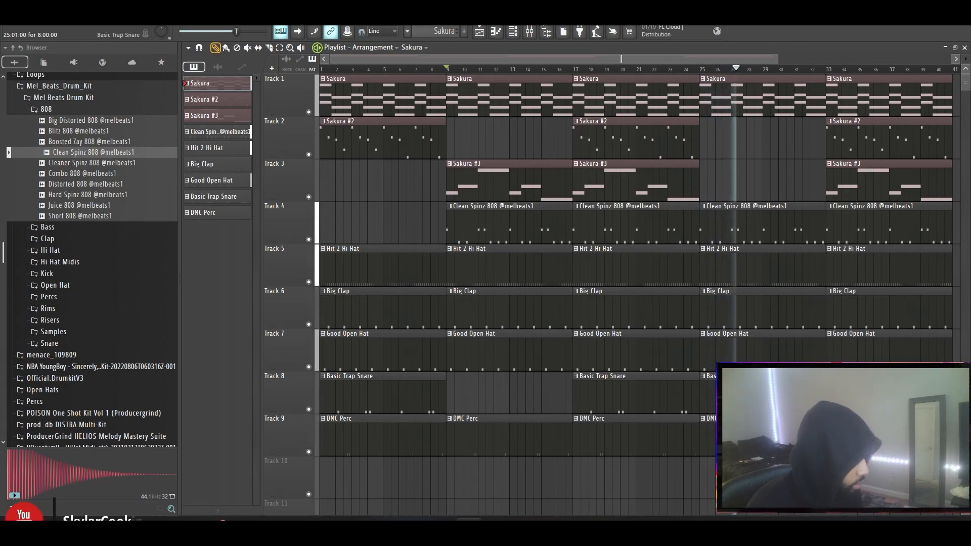
Put the Good Open Hat clip back in bars 25 to 32 on track 7
scroll(720, 358, "down", 1)
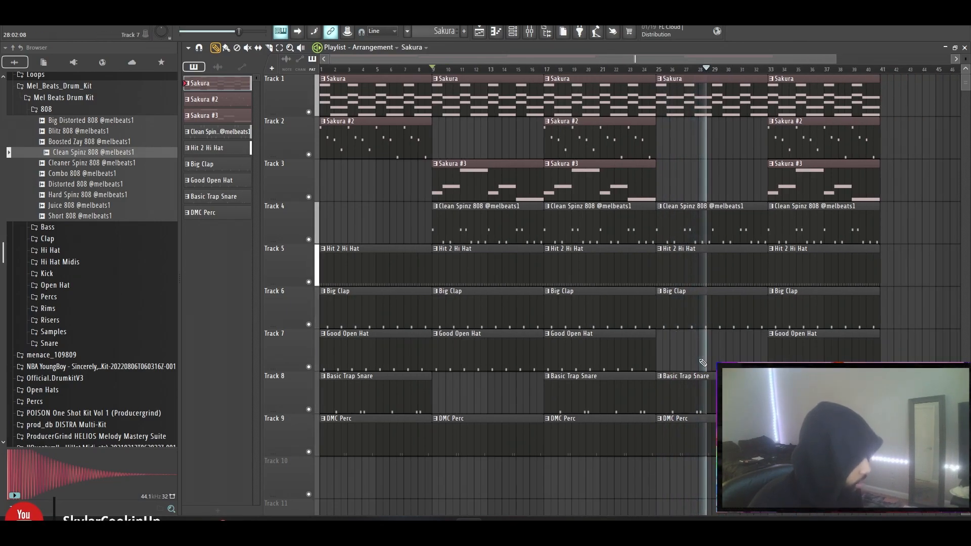
left_click(702, 361)
scroll(702, 360, "down", 1)
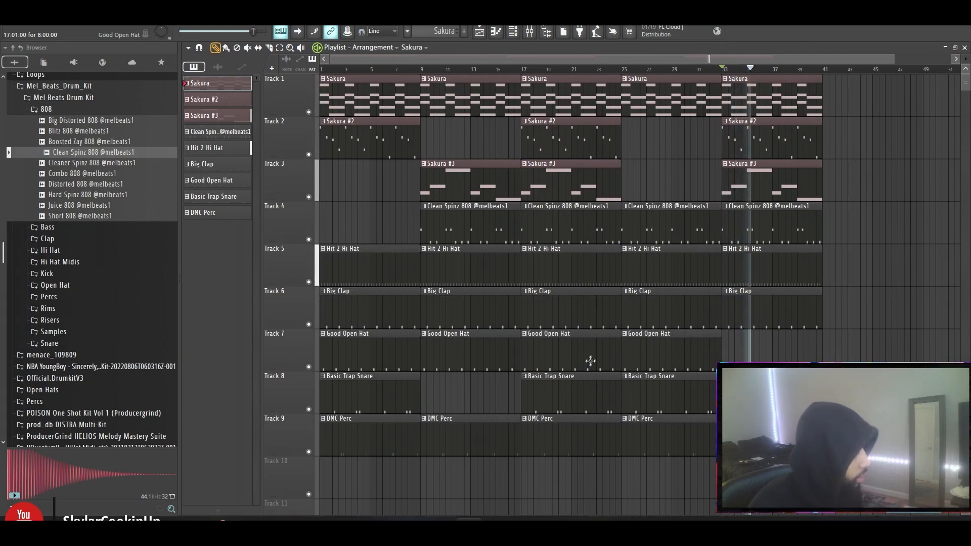
scroll(631, 349, "down", 1)
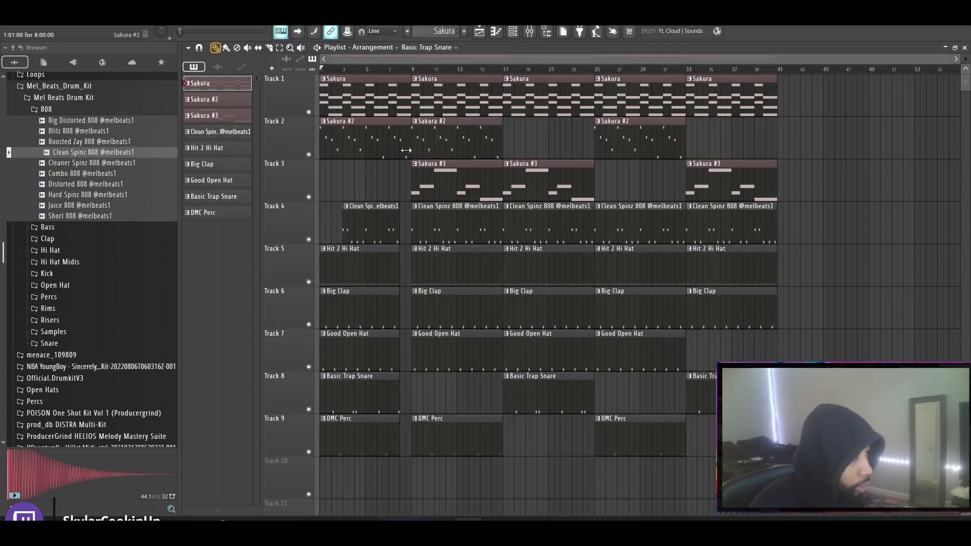
left_click(511, 36)
key("F6")
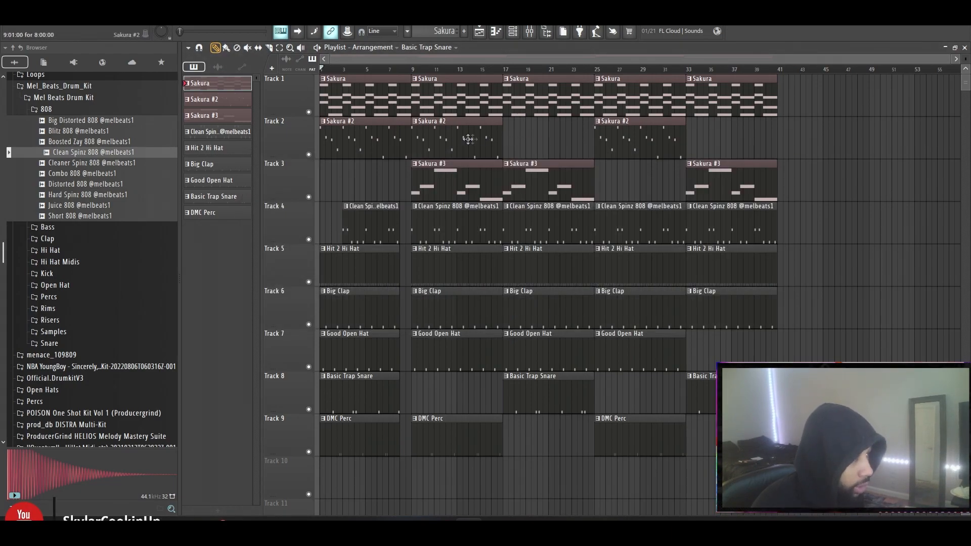